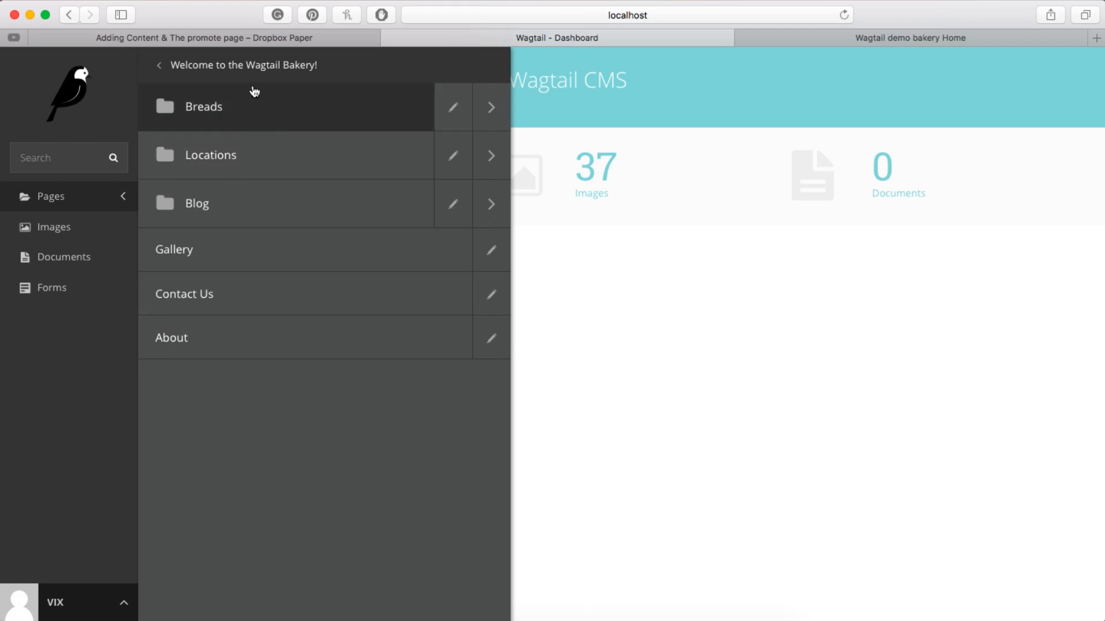
# Start a new blog page as a child of the Blog section
pyautogui.click(286, 211)
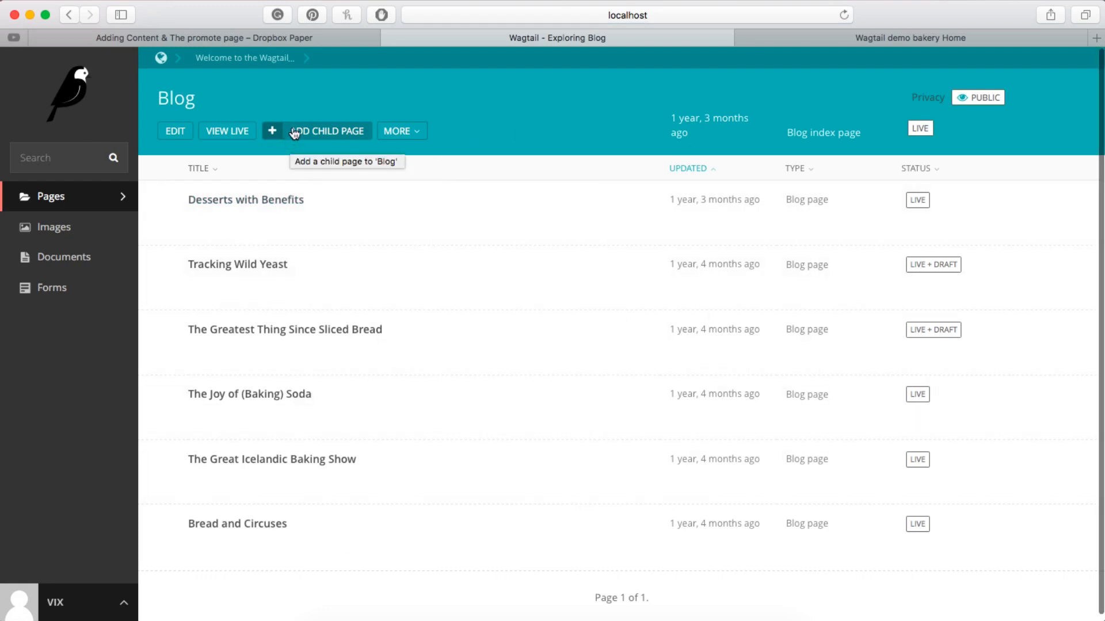
pyautogui.click(324, 136)
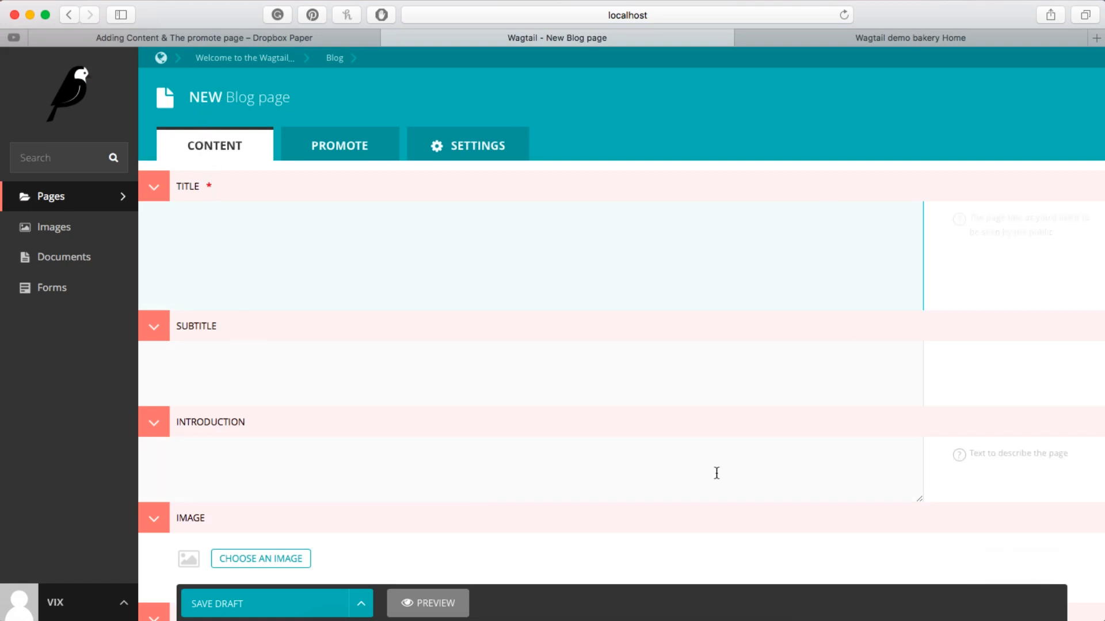
pyautogui.scroll(-1, 403, 231)
pyautogui.scroll(-5, 403, 231)
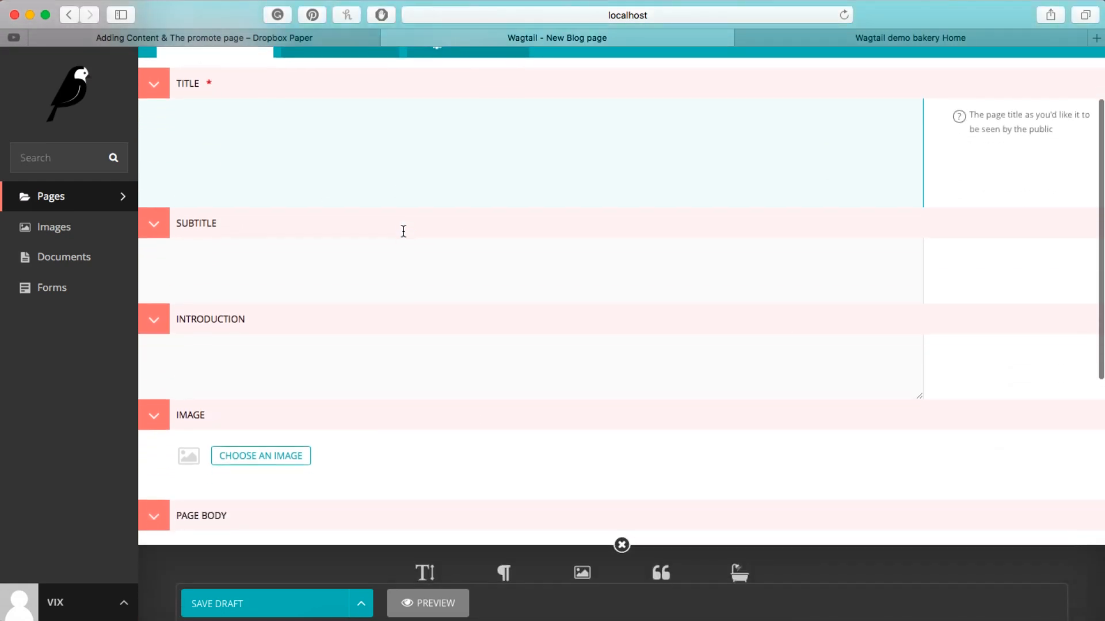
pyautogui.scroll(-5, 401, 245)
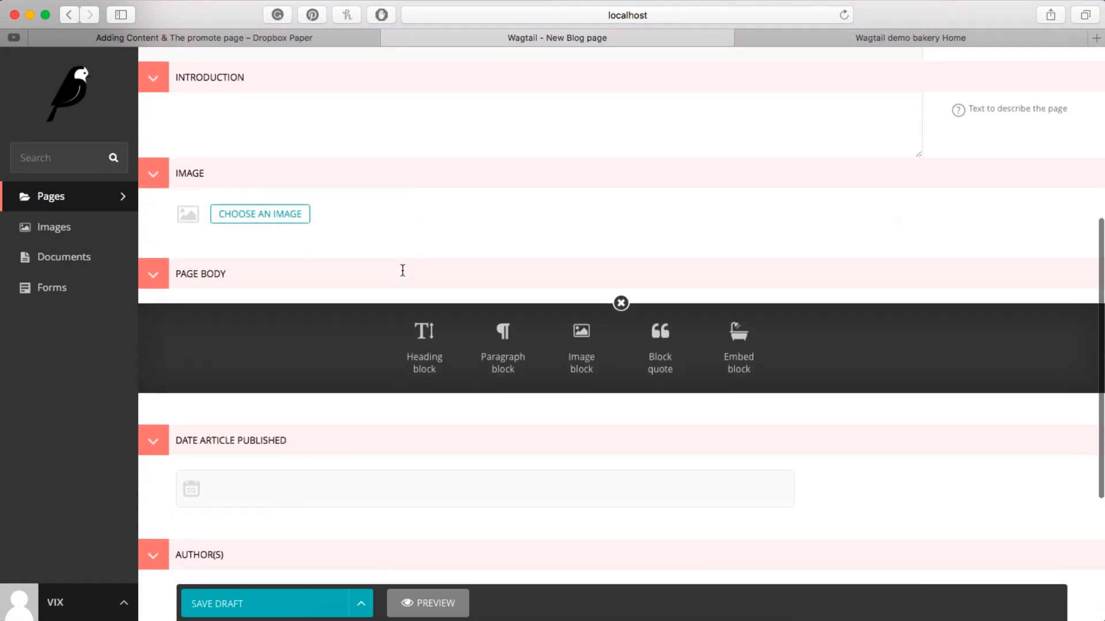
pyautogui.scroll(-6, 483, 478)
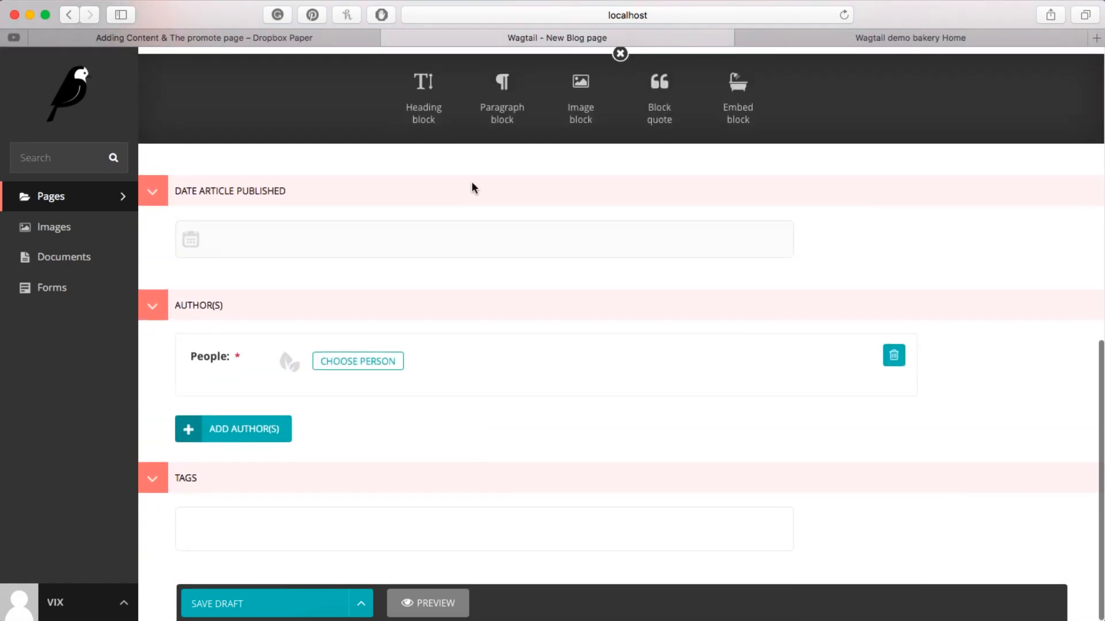
pyautogui.scroll(10, 473, 185)
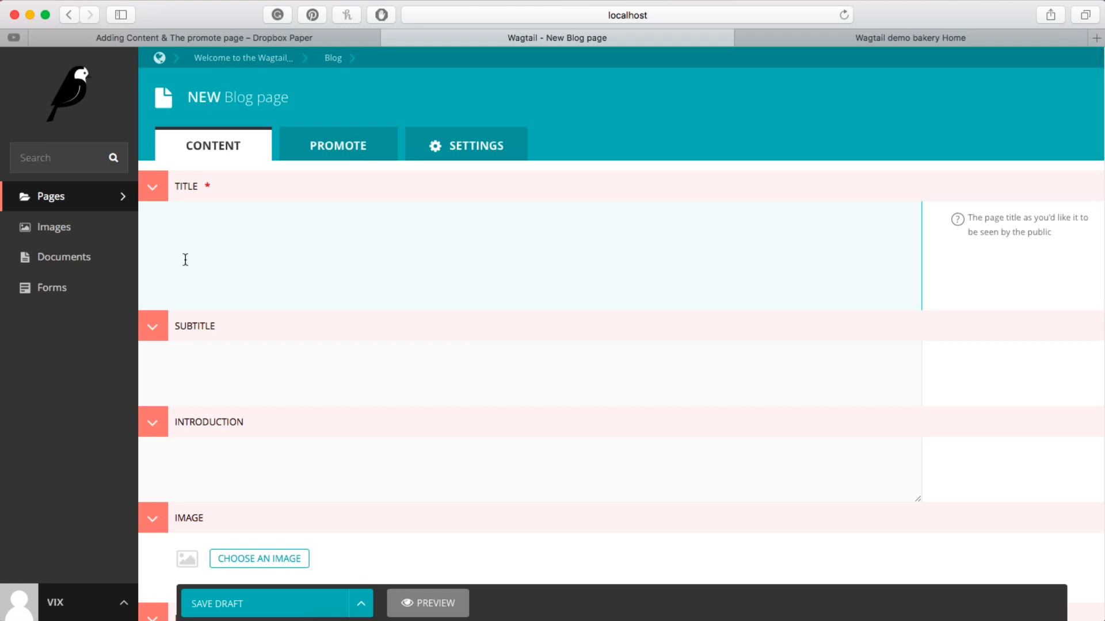
# Enter the title "Example blog page", subtitle "This is an example of the blog page" and introduction "This is the introduction"
pyautogui.write('Example blog page')
pyautogui.press('Return')
pyautogui.click(412, 370)
pyautogui.write('This is an ex')
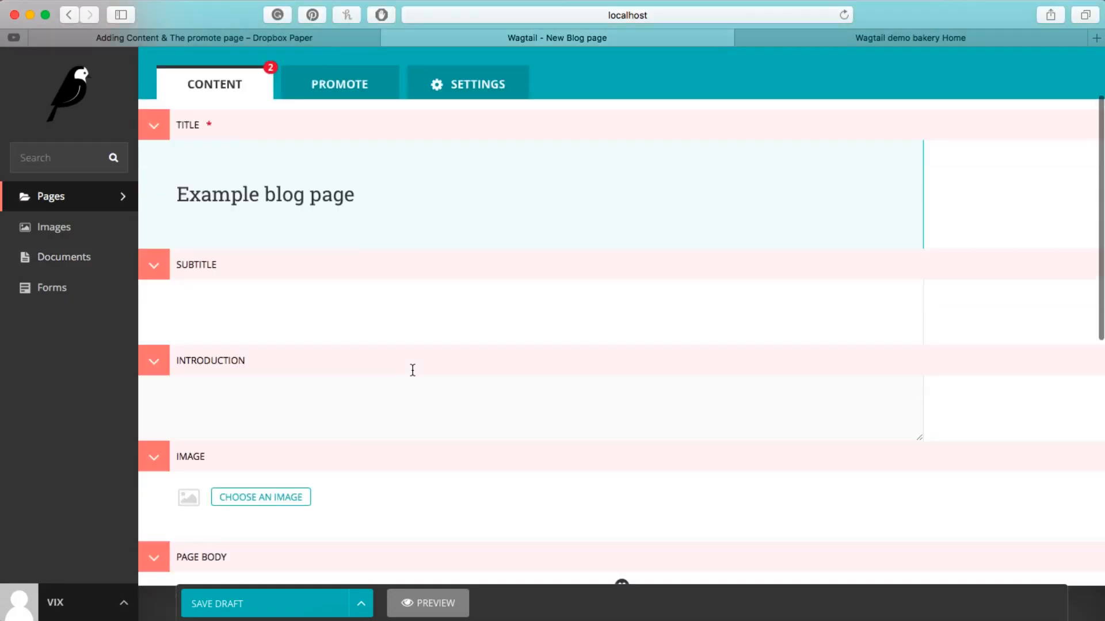
pyautogui.write('ample of the blog page')
pyautogui.press('Tab')
pyautogui.write('This is the intr')
# Choose the picture of chocolate-topped pastries as the blog page's image
pyautogui.click(260, 497)
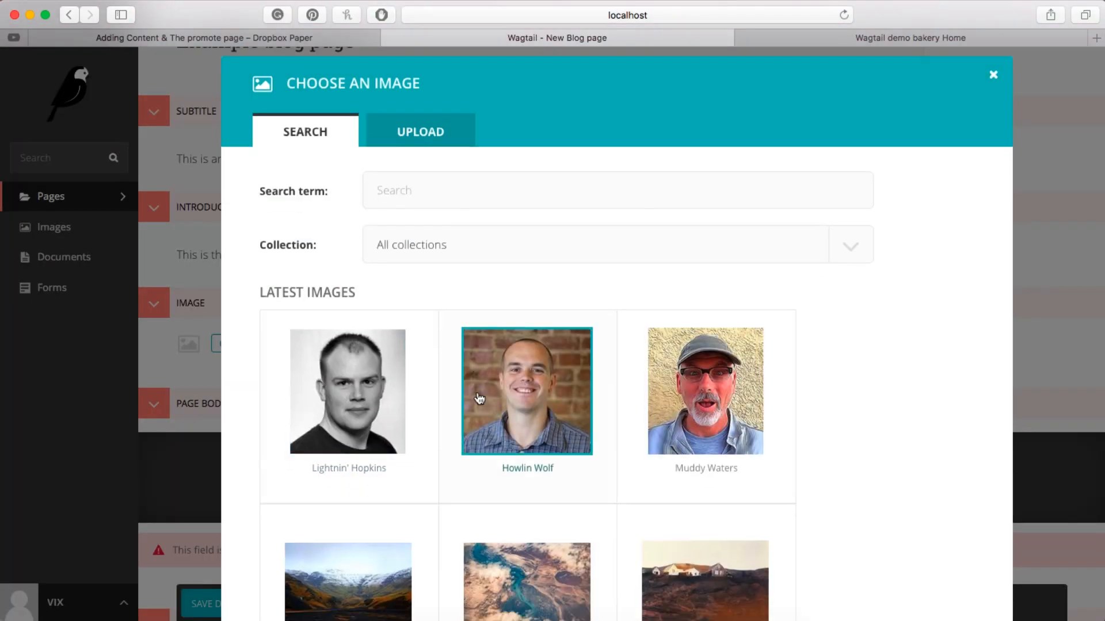
pyautogui.scroll(-7, 400, 289)
pyautogui.click(400, 289)
# Fill in the page body's heading block with "This is a heading" at size H2
pyautogui.write('This is a heading')
pyautogui.click(604, 419)
pyautogui.press('Down')
pyautogui.press('Return')
# Set the article's publication date to 2018-08-13 and choose a person as its author
pyautogui.scroll(-3, 400, 288)
pyautogui.click(301, 357)
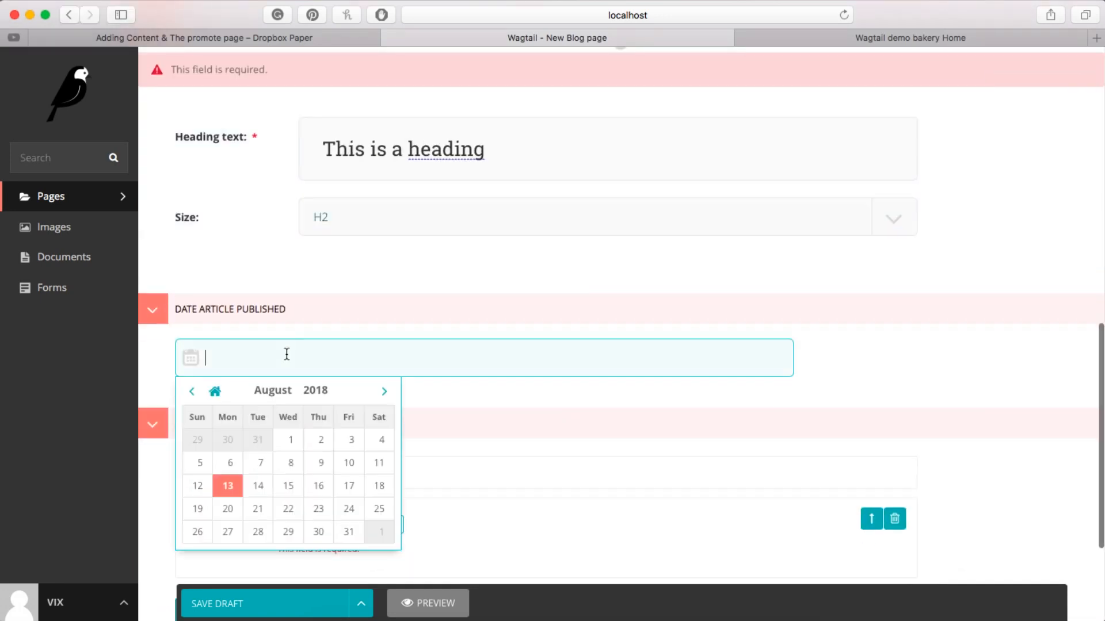
pyautogui.click(227, 483)
pyautogui.scroll(-3, 385, 408)
pyautogui.click(357, 368)
pyautogui.click(322, 311)
# Add the tags "blog" and "general", and save the page as a draft
pyautogui.click(287, 525)
pyautogui.write('blog')
pyautogui.press('Return')
pyautogui.write('general')
pyautogui.press('Return')
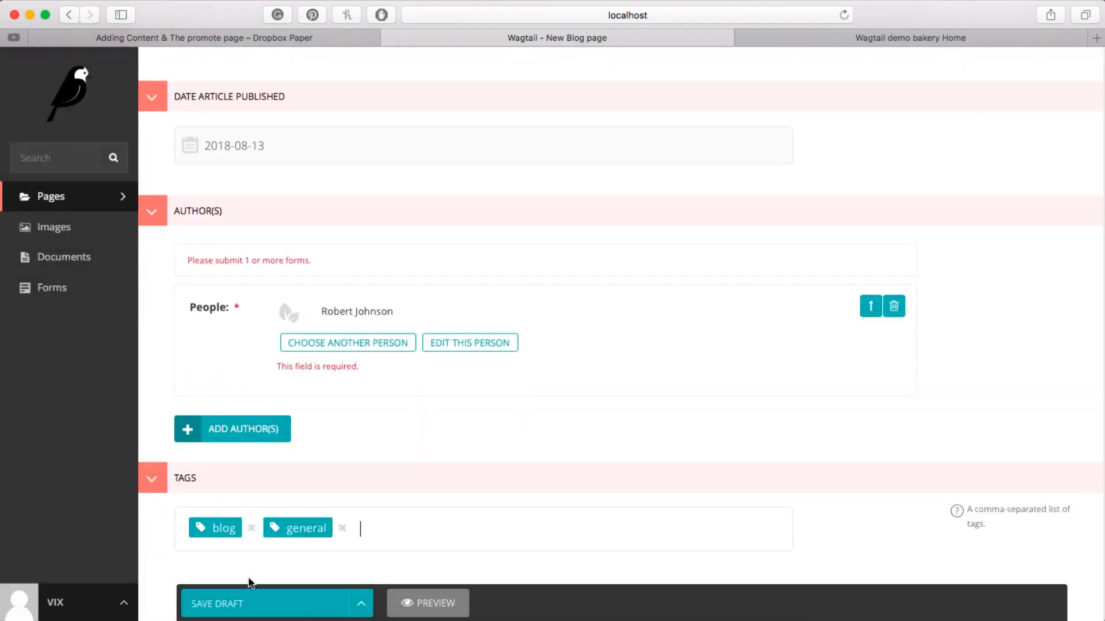
pyautogui.click(218, 602)
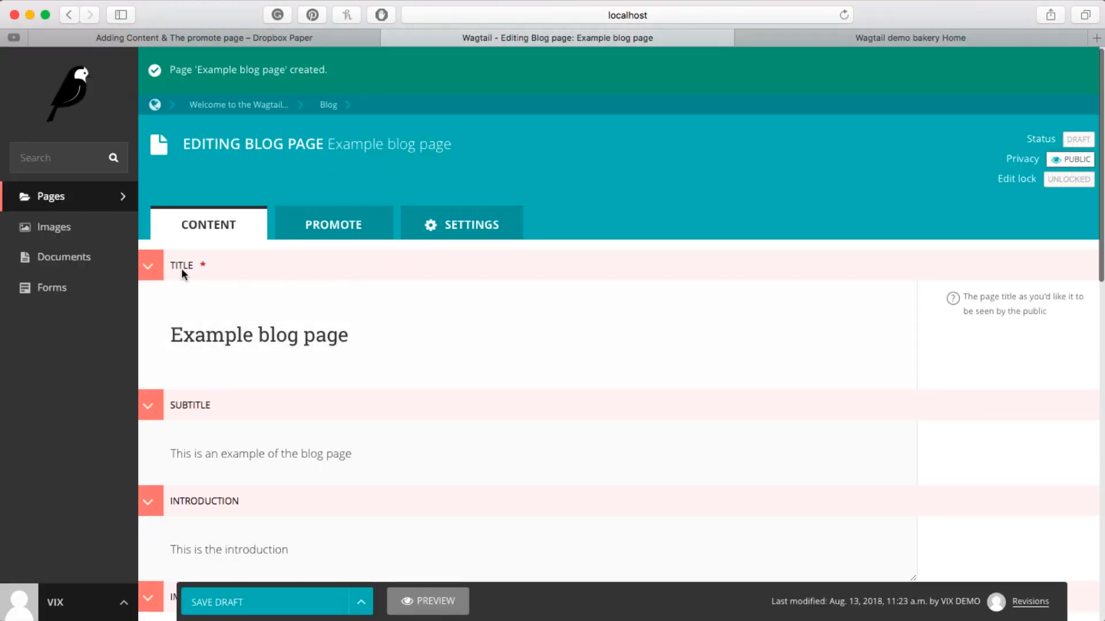
# Review the saved draft's title, subtitle, introduction and image fields
pyautogui.moveTo(164, 339); pyautogui.dragTo(410, 347)
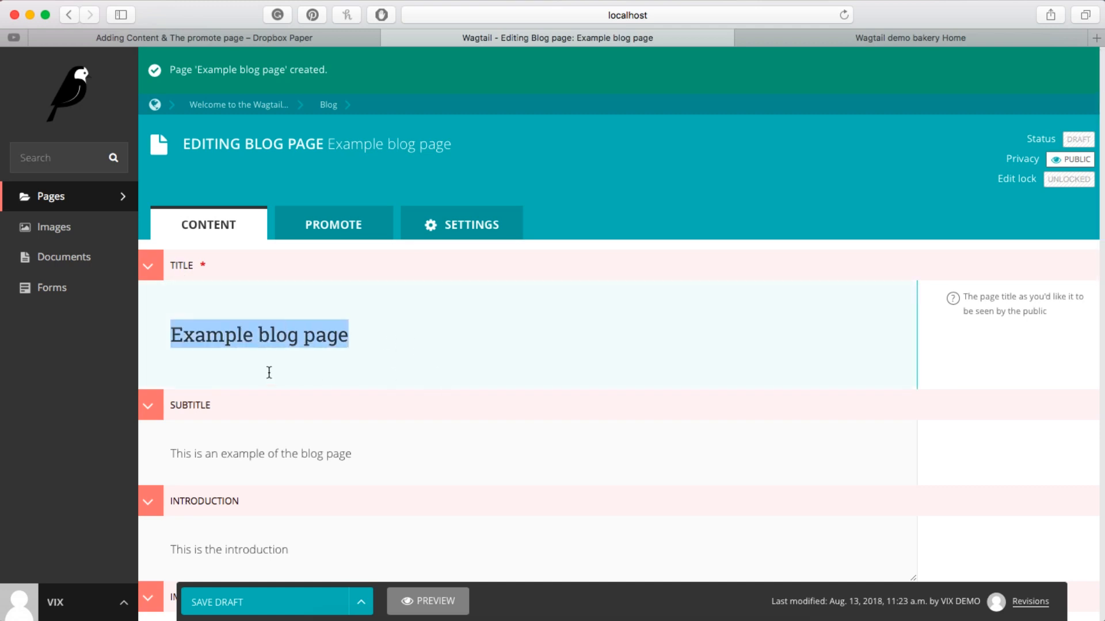
pyautogui.click(339, 334)
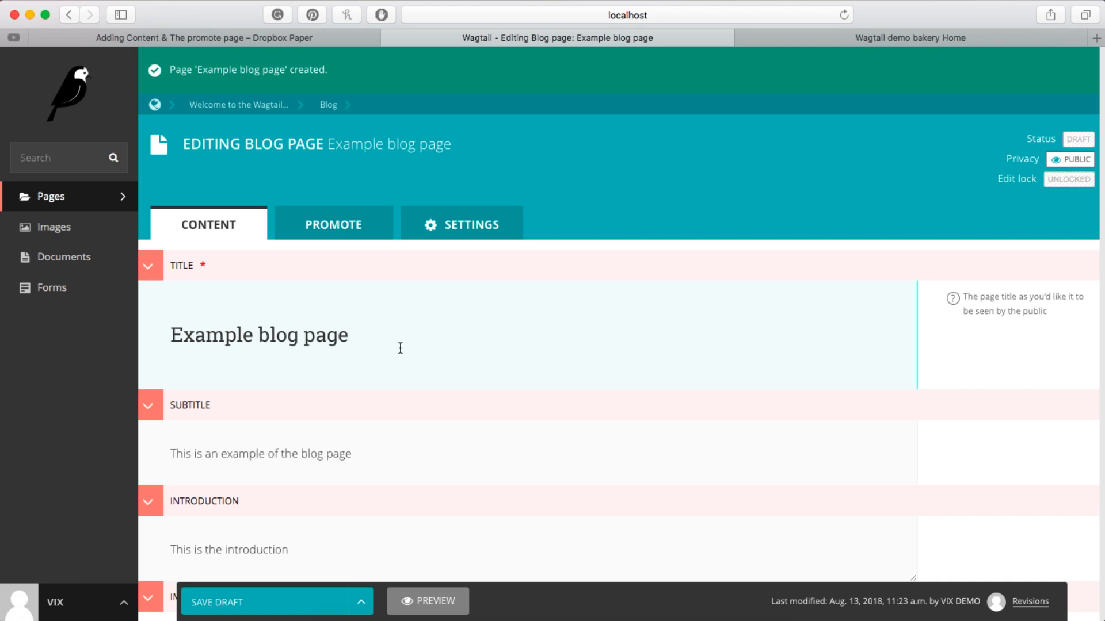
pyautogui.moveTo(399, 348); pyautogui.dragTo(121, 340)
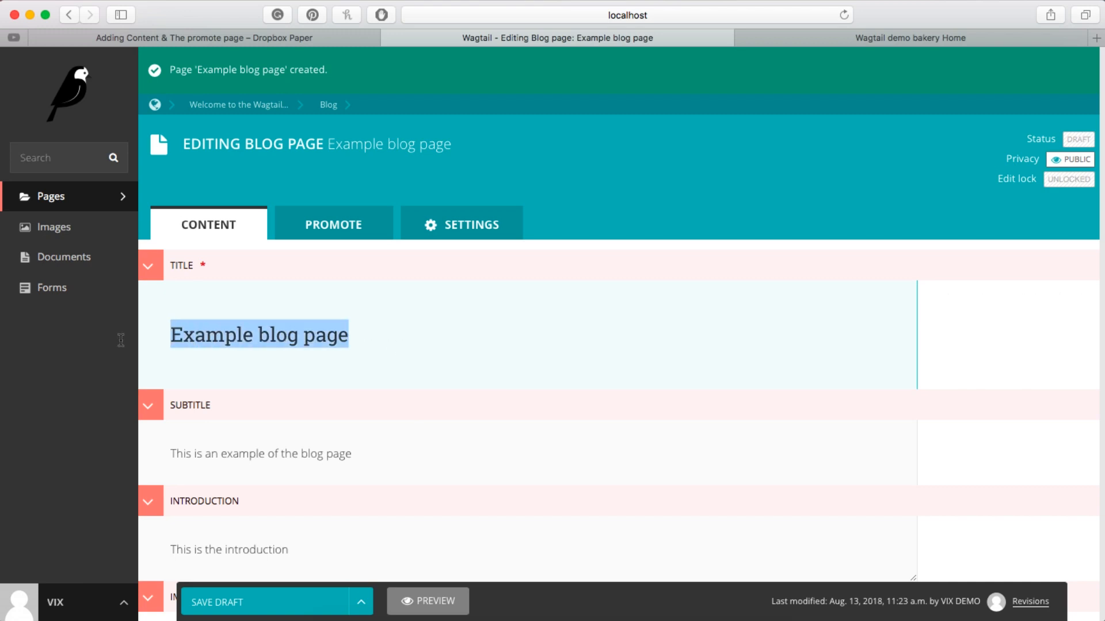
pyautogui.scroll(-3, 123, 328)
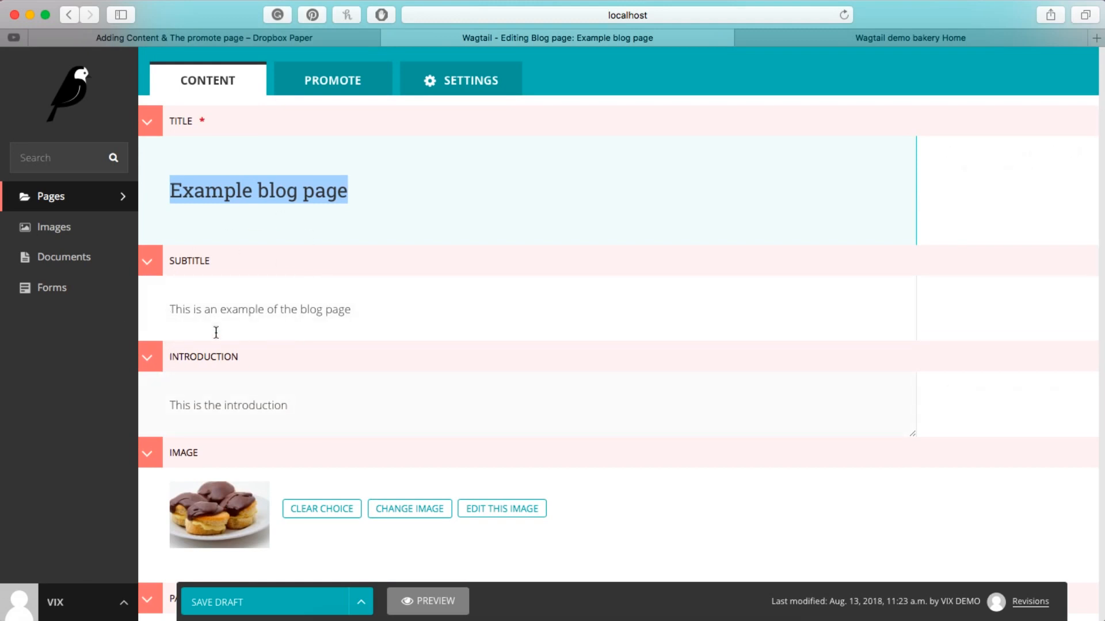
pyautogui.scroll(-2, 216, 332)
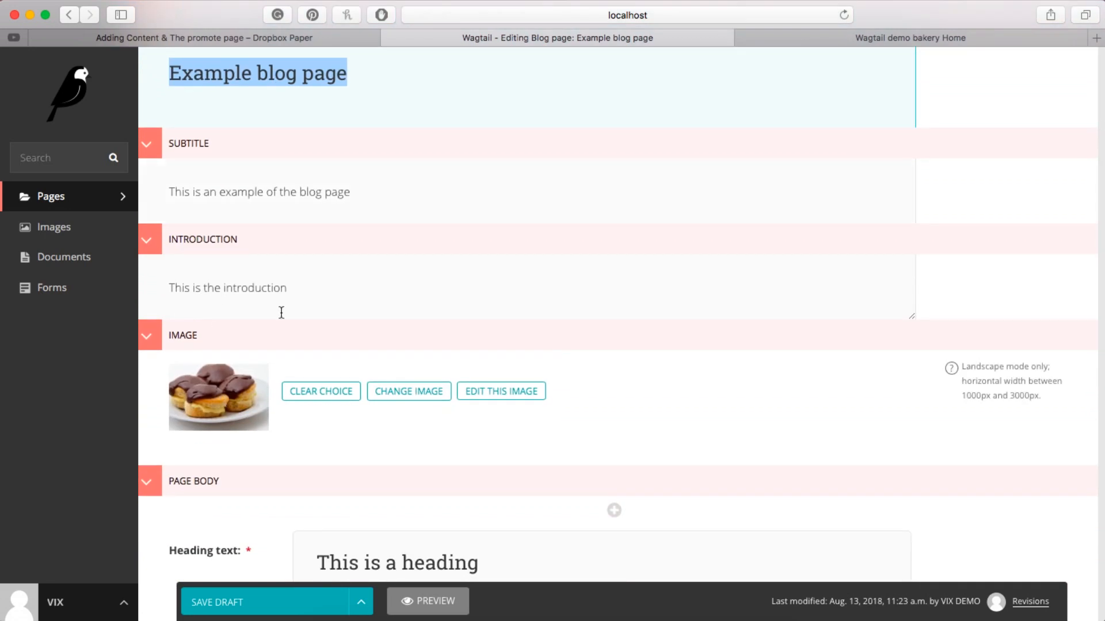
pyautogui.moveTo(171, 290); pyautogui.dragTo(331, 296)
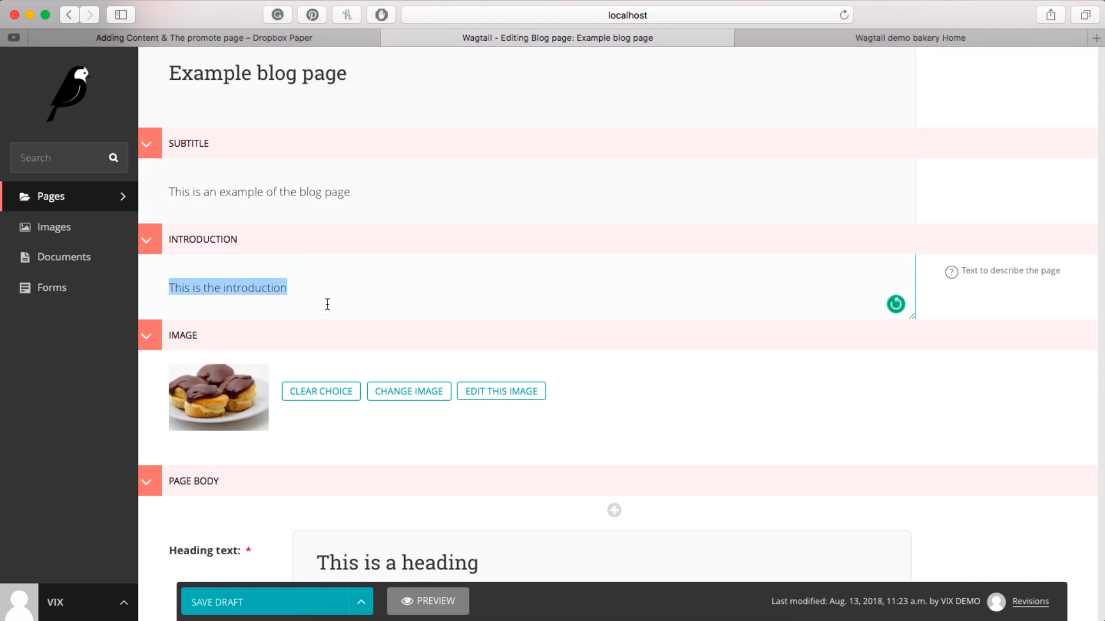
pyautogui.scroll(-2, 306, 437)
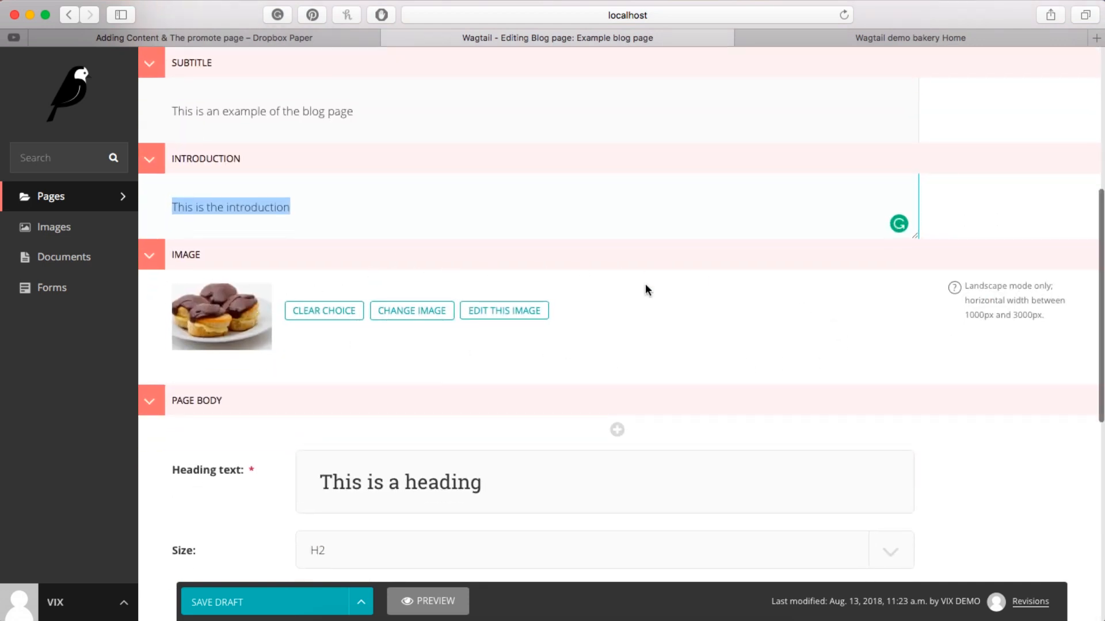
pyautogui.scroll(3, 463, 276)
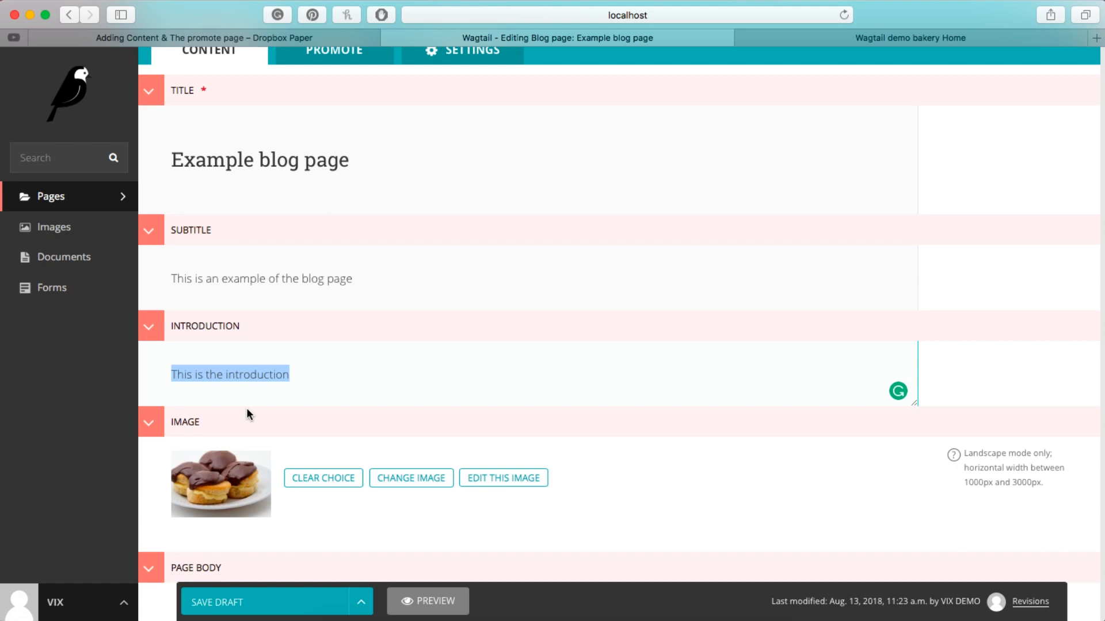
pyautogui.scroll(-1, 246, 407)
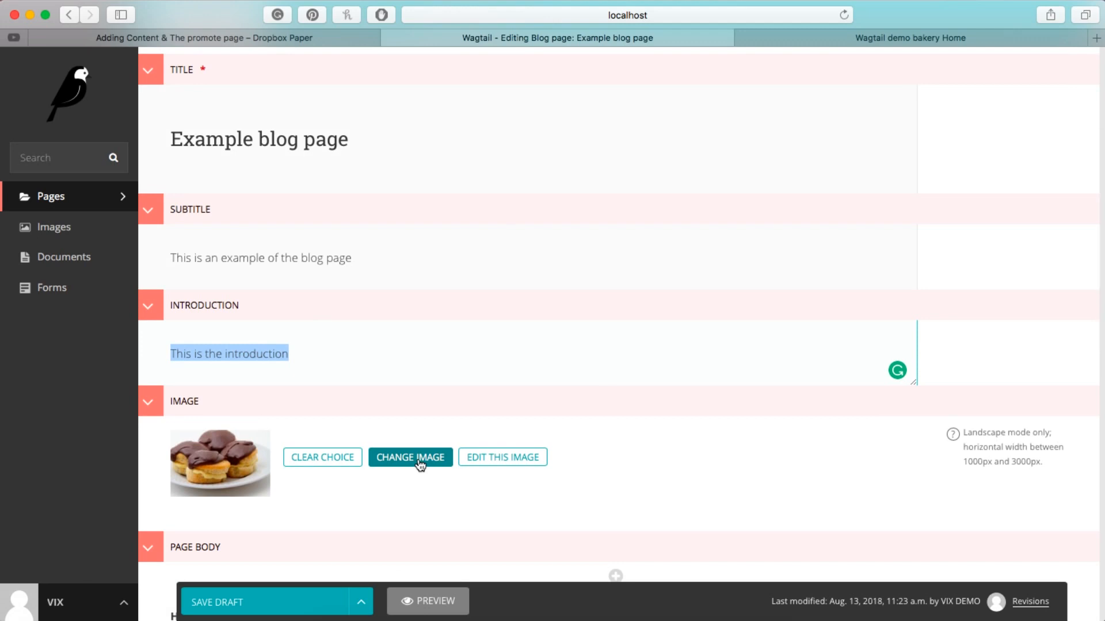
# Add a paragraph block below the heading block, reading "This is a paragraph"
pyautogui.scroll(-10, 420, 463)
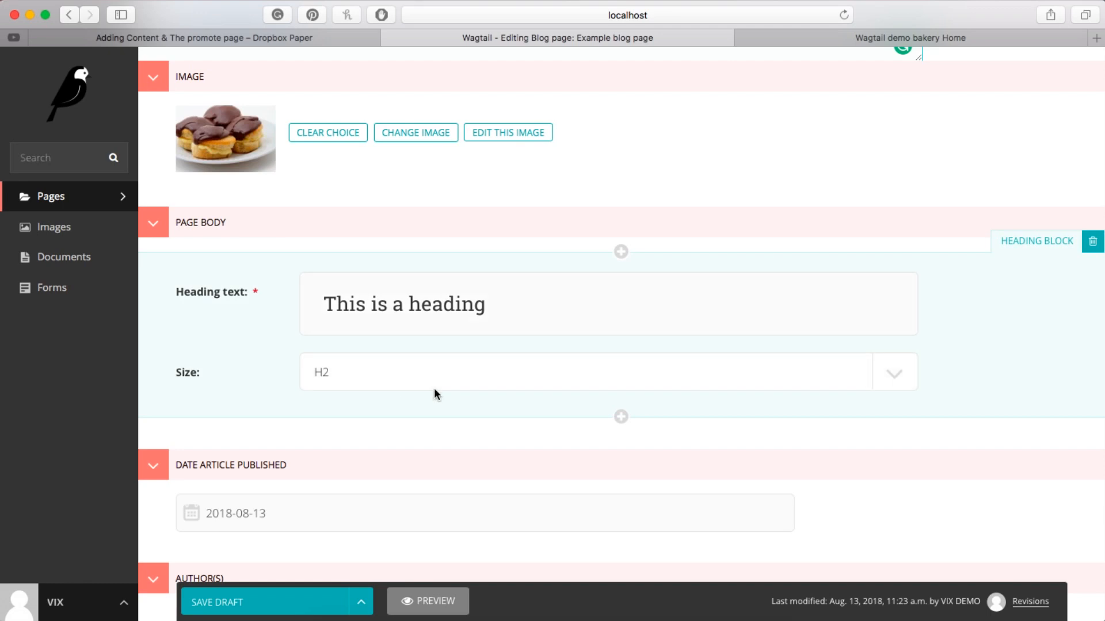
pyautogui.scroll(-3, 434, 388)
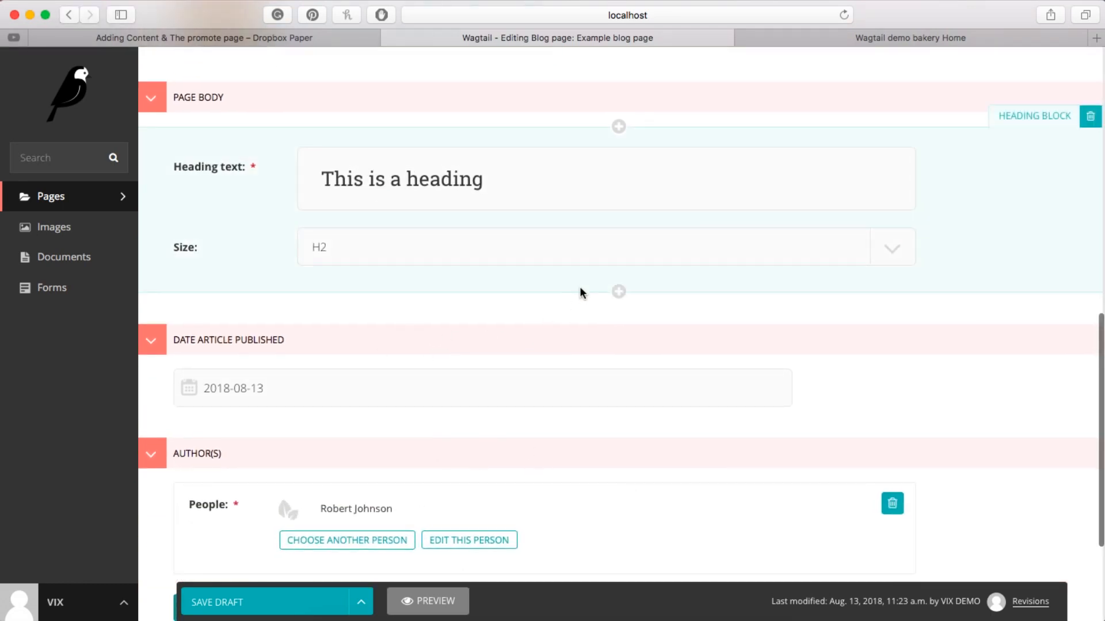
pyautogui.click(619, 293)
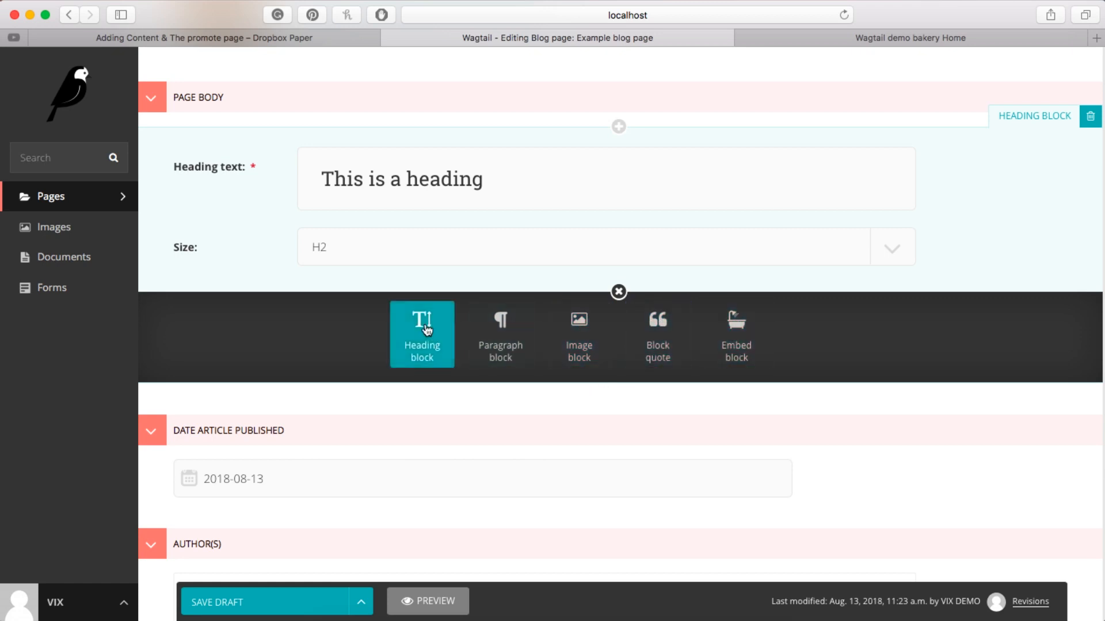
pyautogui.click(488, 337)
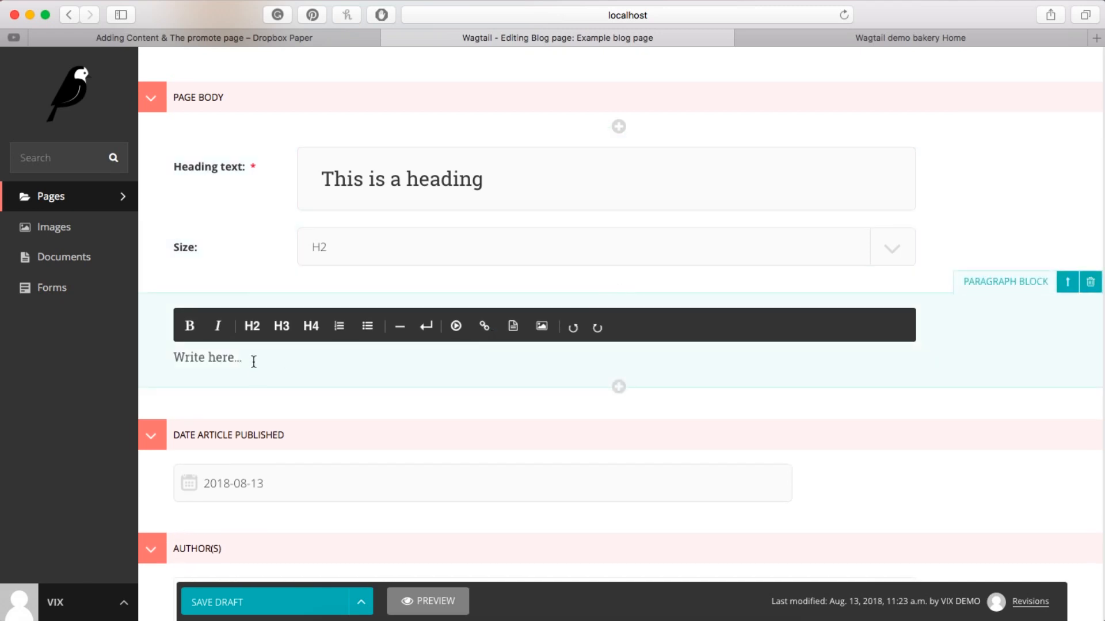
pyautogui.write('This is a paragraph')
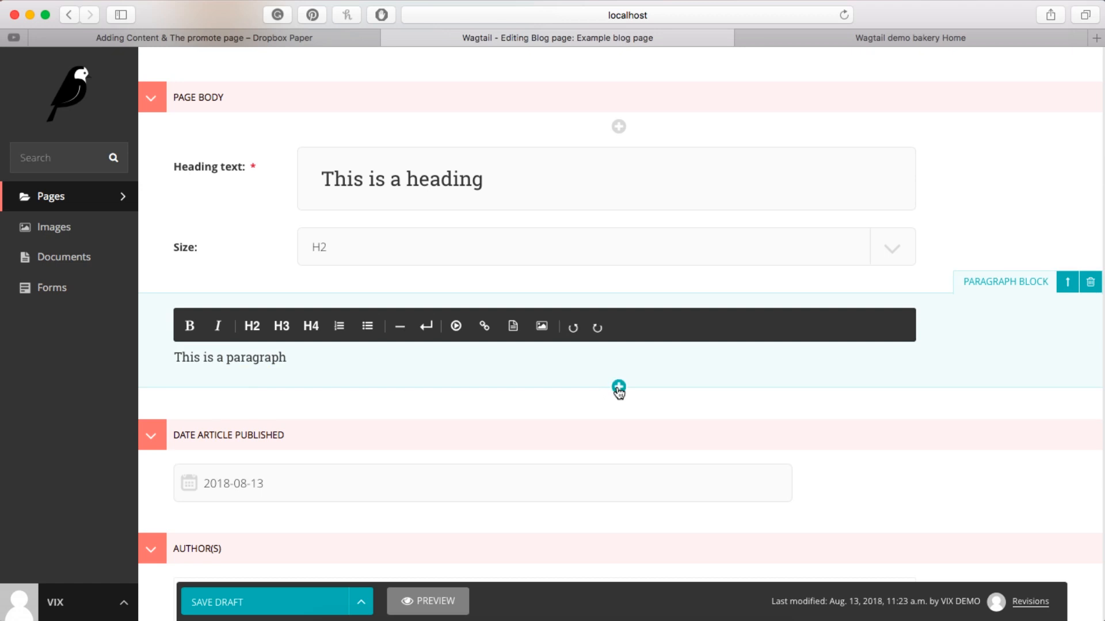
# Add an image block below the paragraph using the "Glacier descending near Hof" picture
pyautogui.click(618, 389)
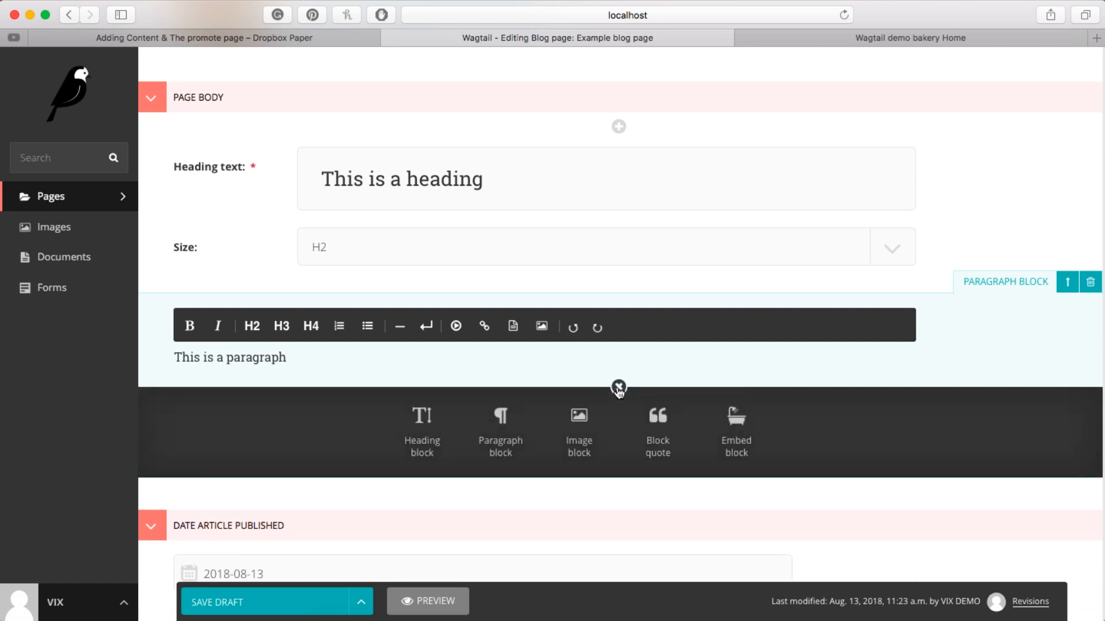
pyautogui.click(569, 429)
pyautogui.click(382, 423)
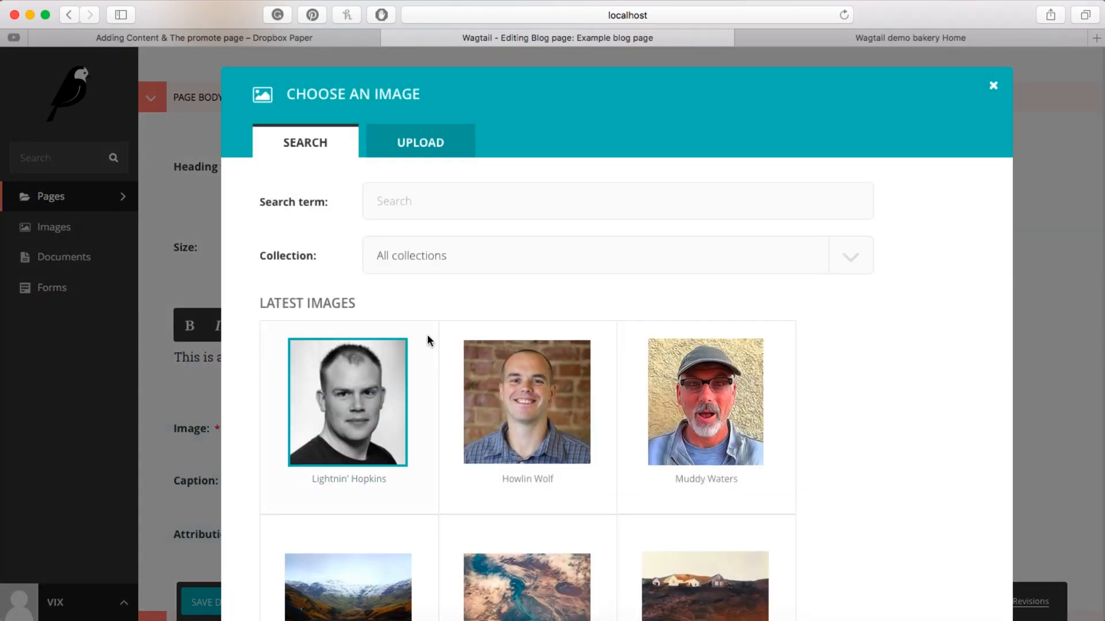
pyautogui.scroll(-7, 592, 438)
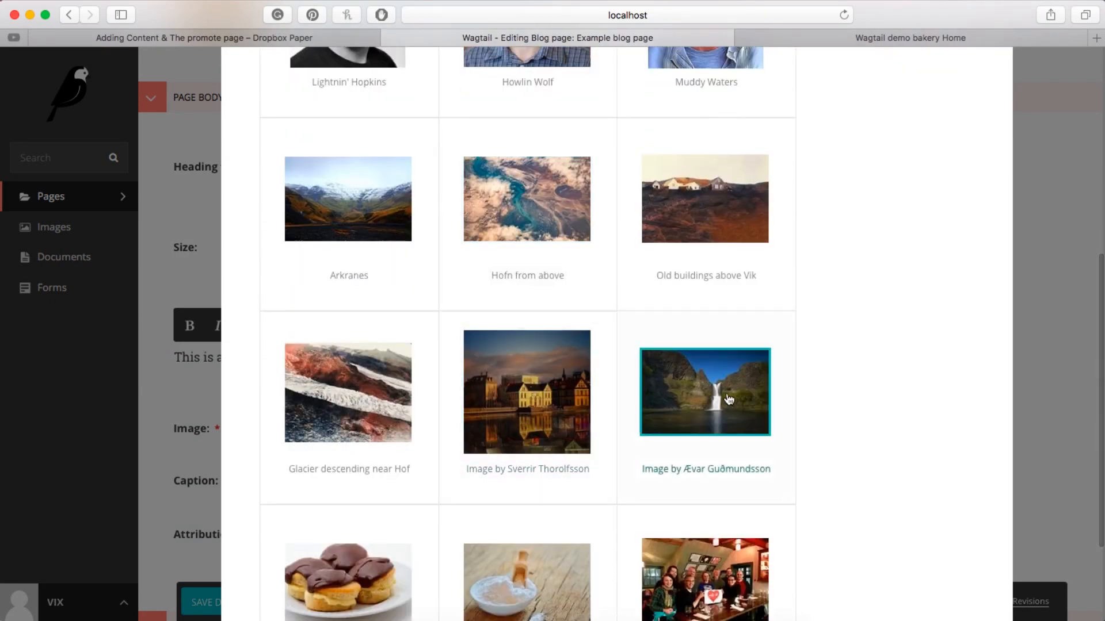
pyautogui.click(357, 438)
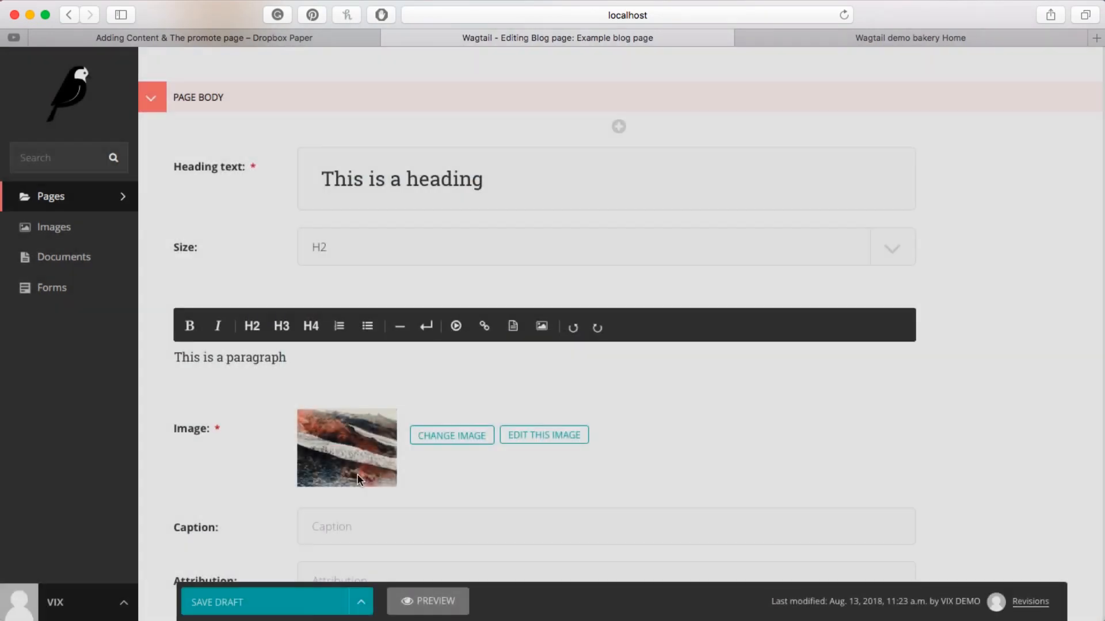
pyautogui.scroll(-2, 478, 450)
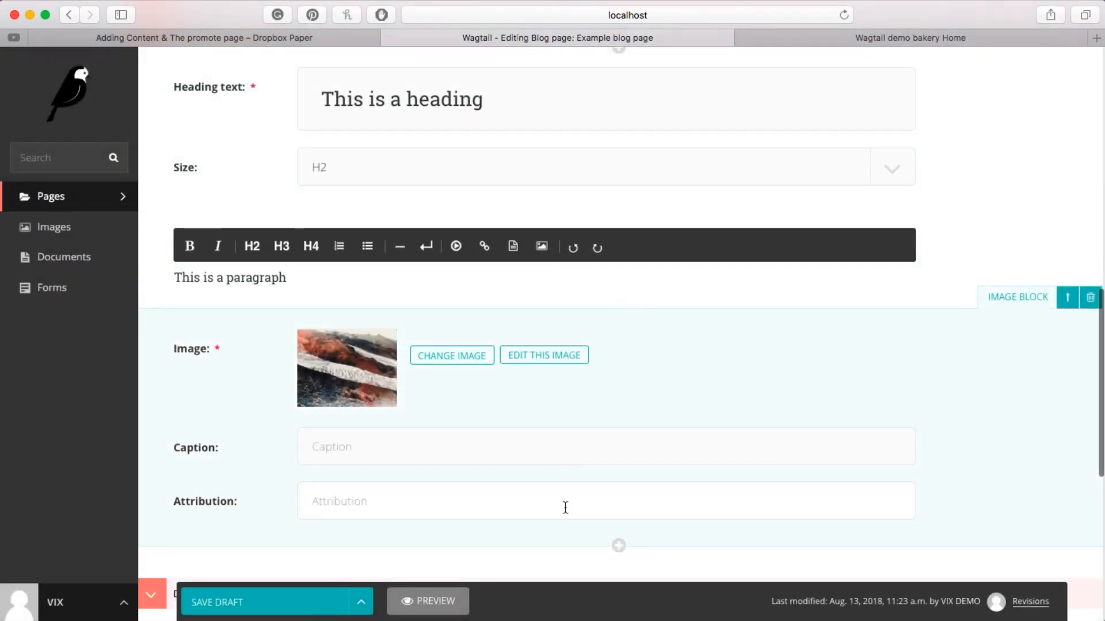
pyautogui.scroll(-4, 610, 427)
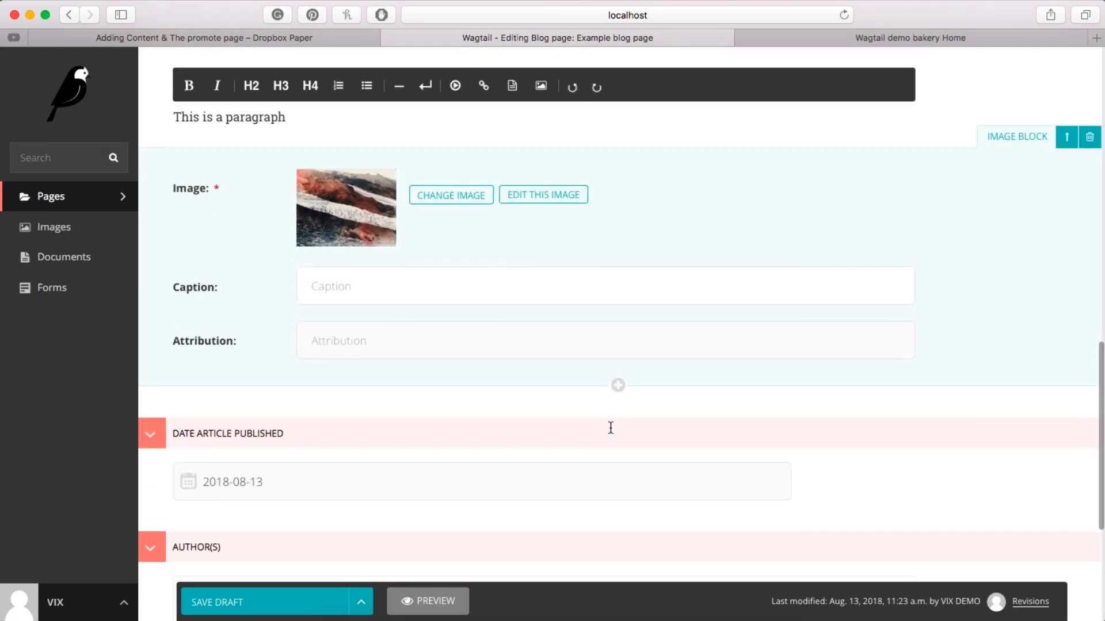
pyautogui.click(617, 385)
pyautogui.click(617, 386)
# Move the paragraph block down so it follows the image block
pyautogui.scroll(5, 584, 207)
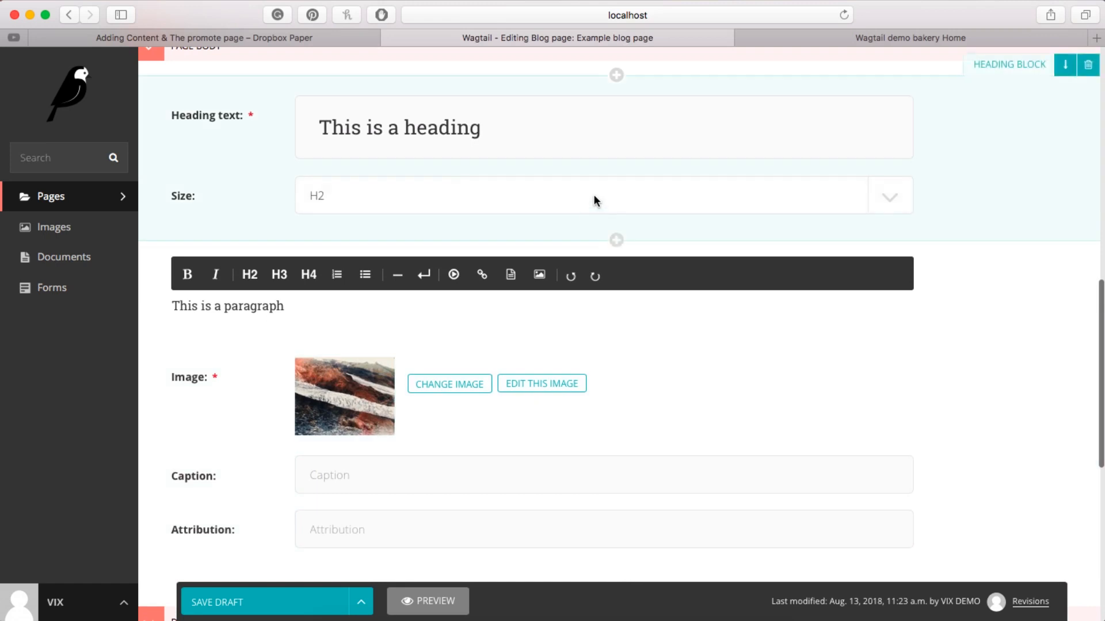
pyautogui.scroll(-3, 740, 375)
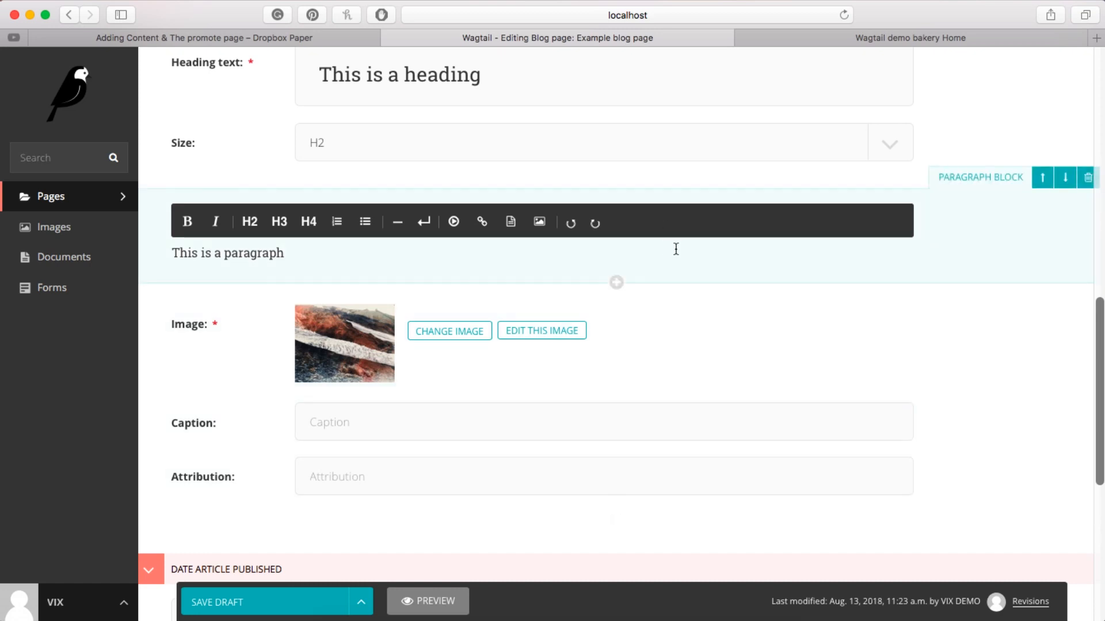
pyautogui.click(1066, 179)
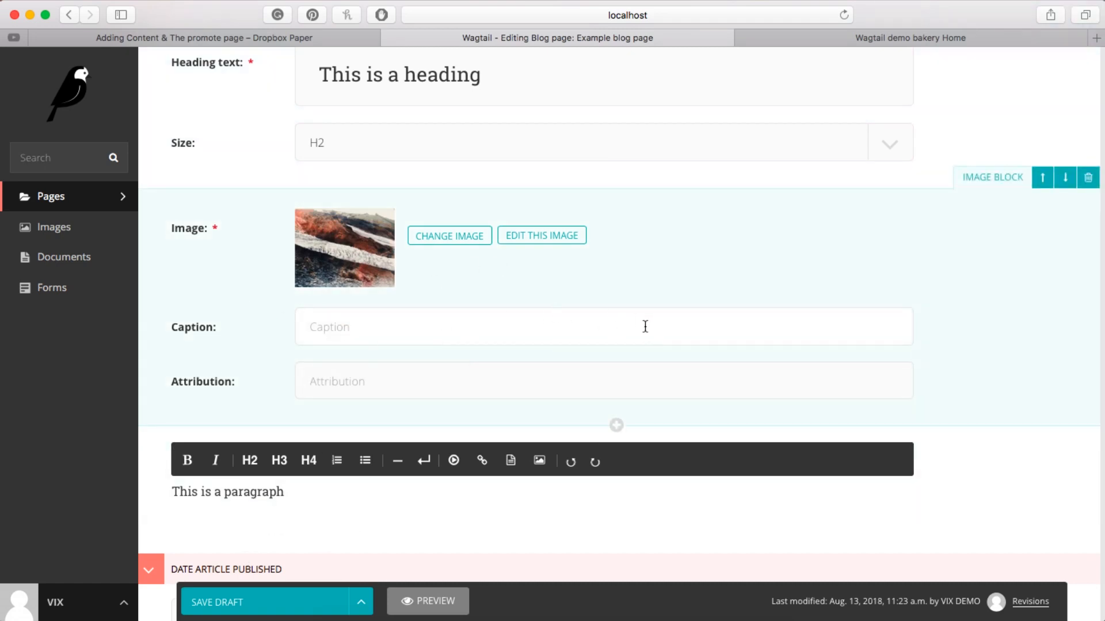
pyautogui.scroll(-5, 618, 326)
pyautogui.scroll(4, 658, 141)
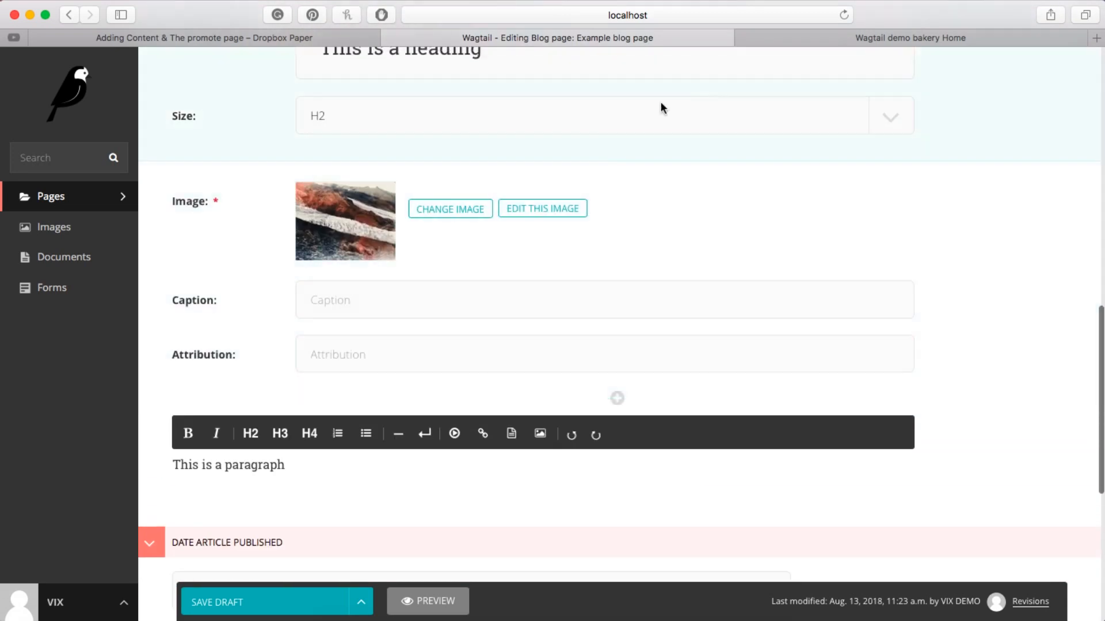
# Check the date, author and tags sections at the end of the blog page, and save the page as a draft
pyautogui.scroll(-7, 559, 259)
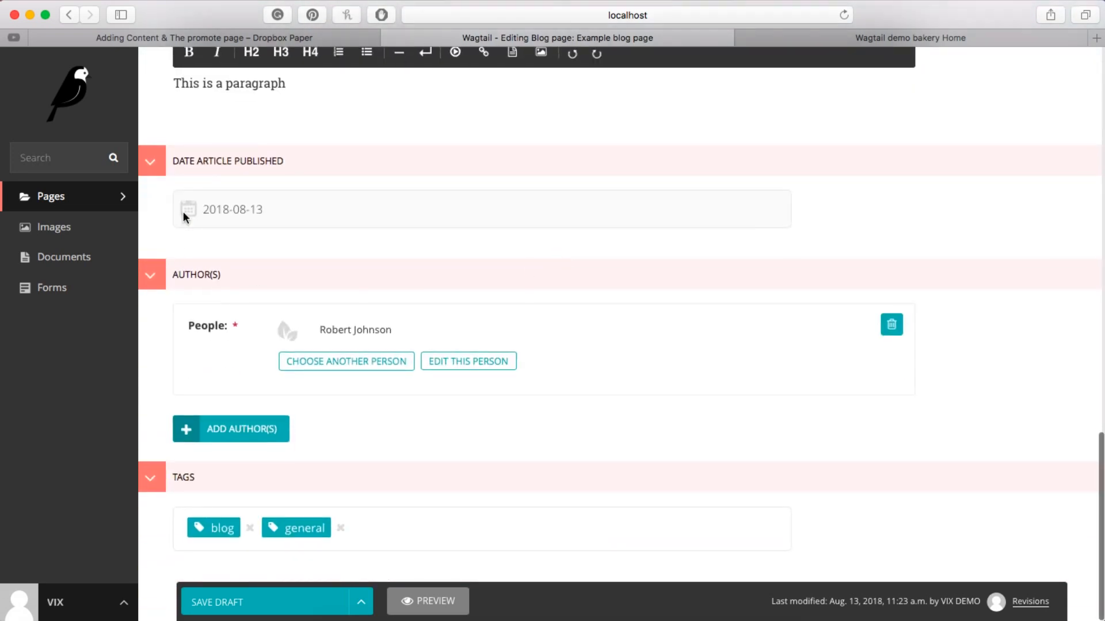
pyautogui.click(291, 217)
pyautogui.click(226, 335)
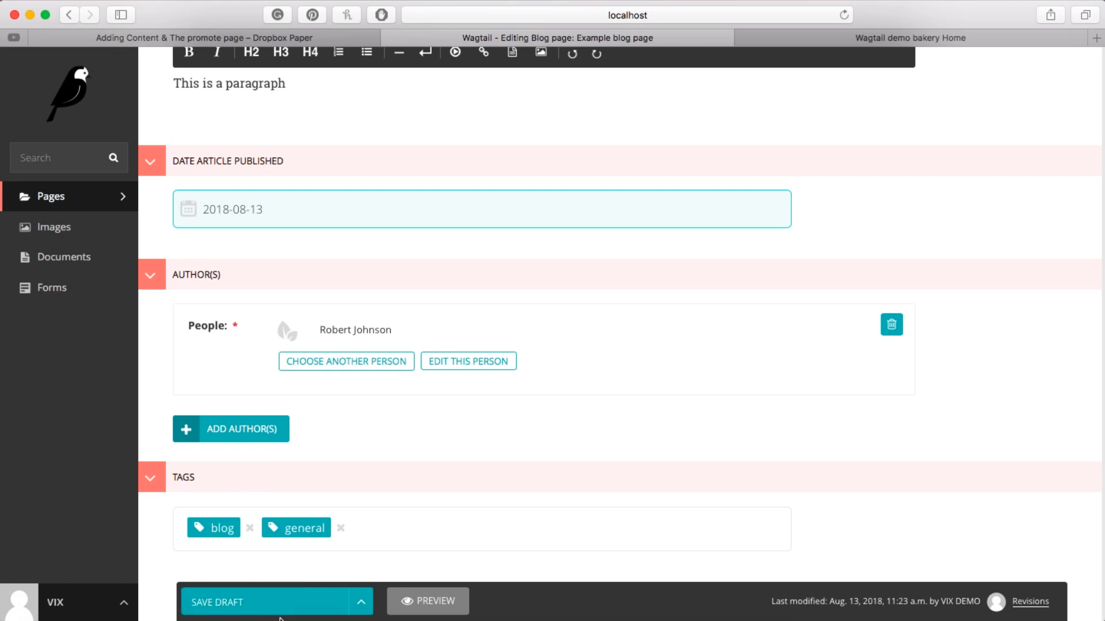
pyautogui.click(259, 607)
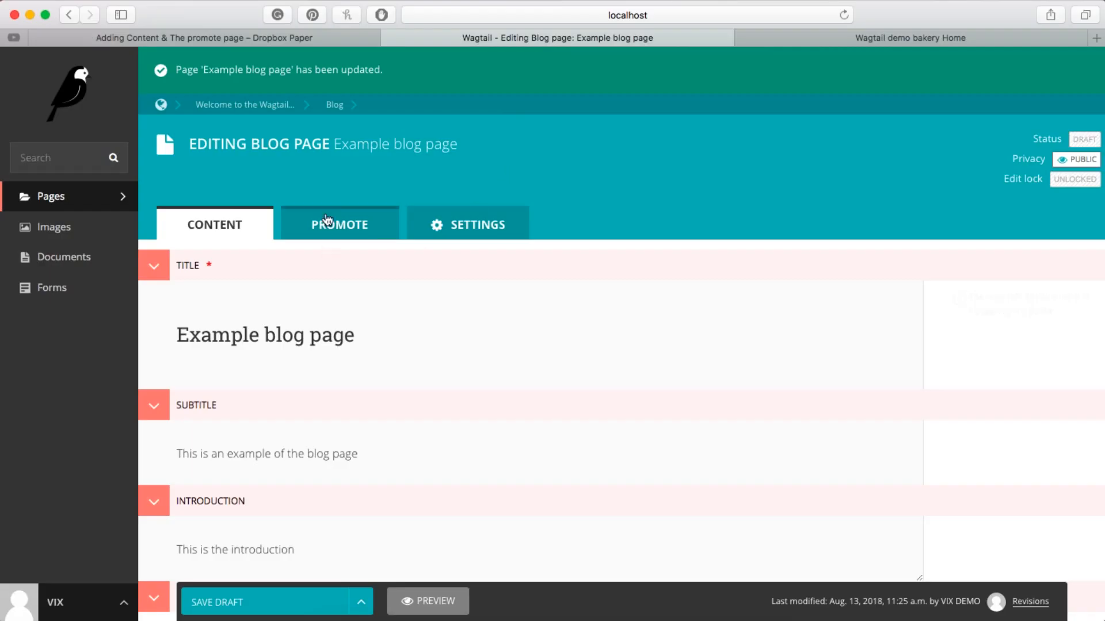
# Open the blog page's promote settings and examine how its slug relates to the page address
pyautogui.click(347, 227)
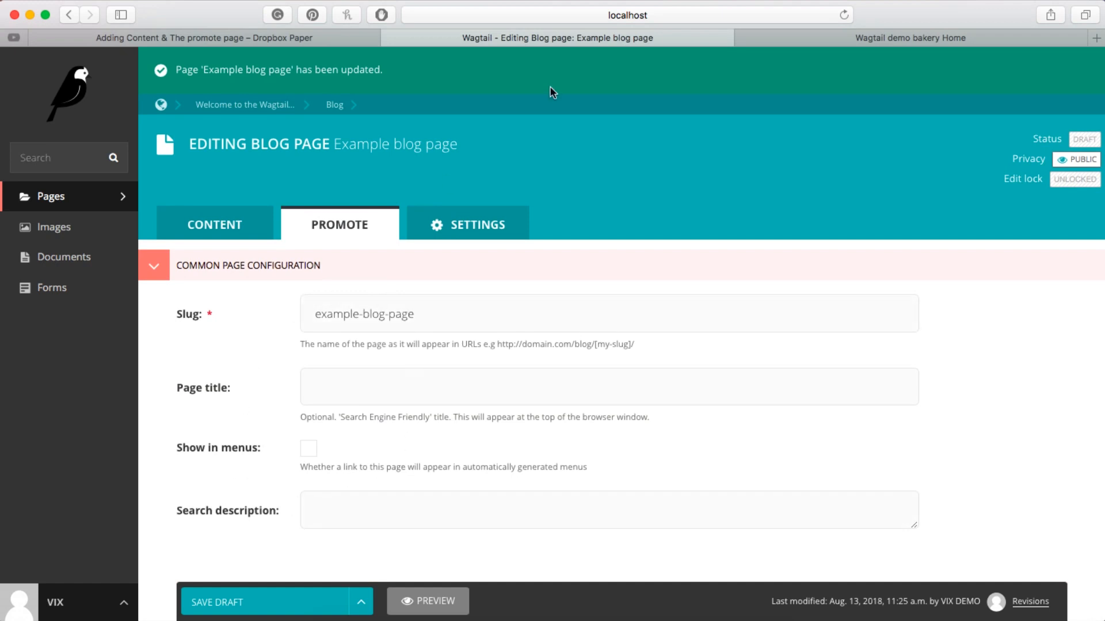
pyautogui.click(612, 15)
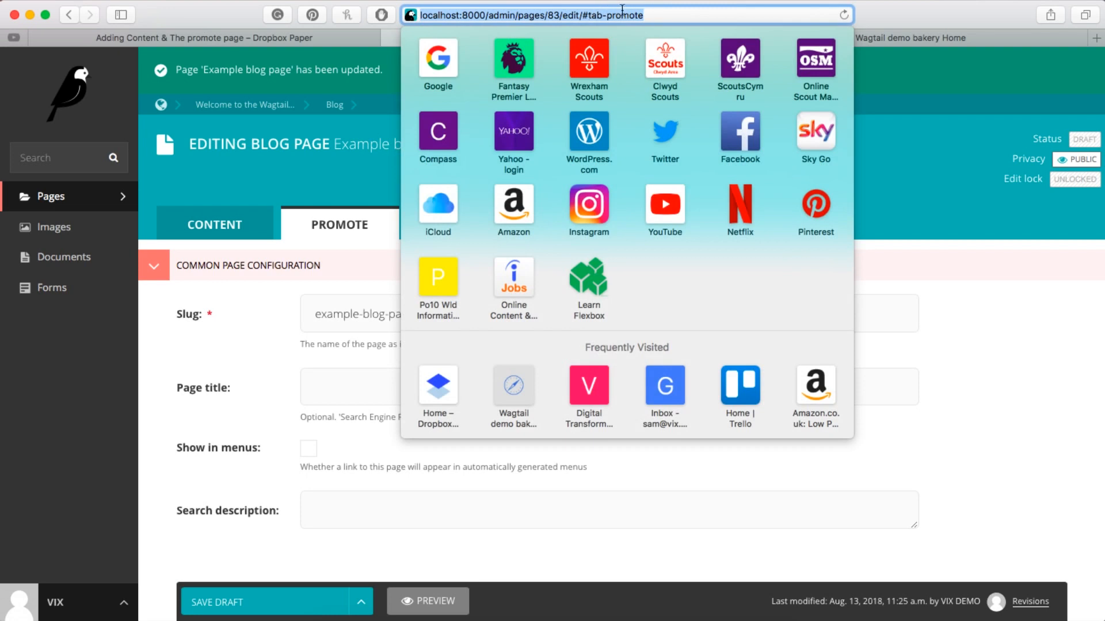
pyautogui.click(253, 331)
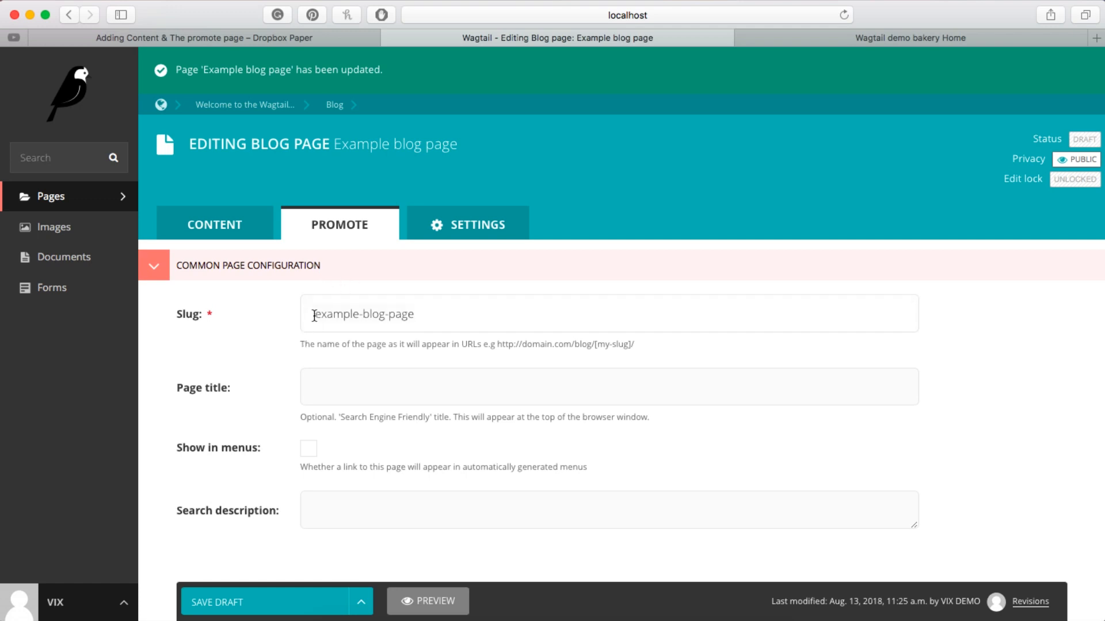
pyautogui.moveTo(314, 318); pyautogui.dragTo(412, 305)
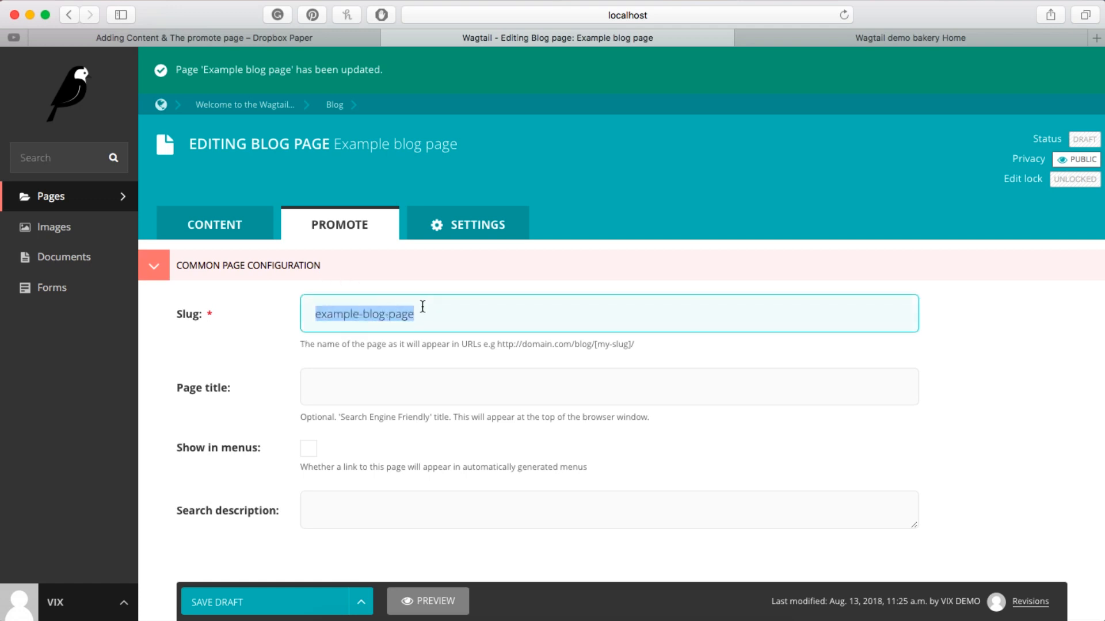
pyautogui.click(423, 308)
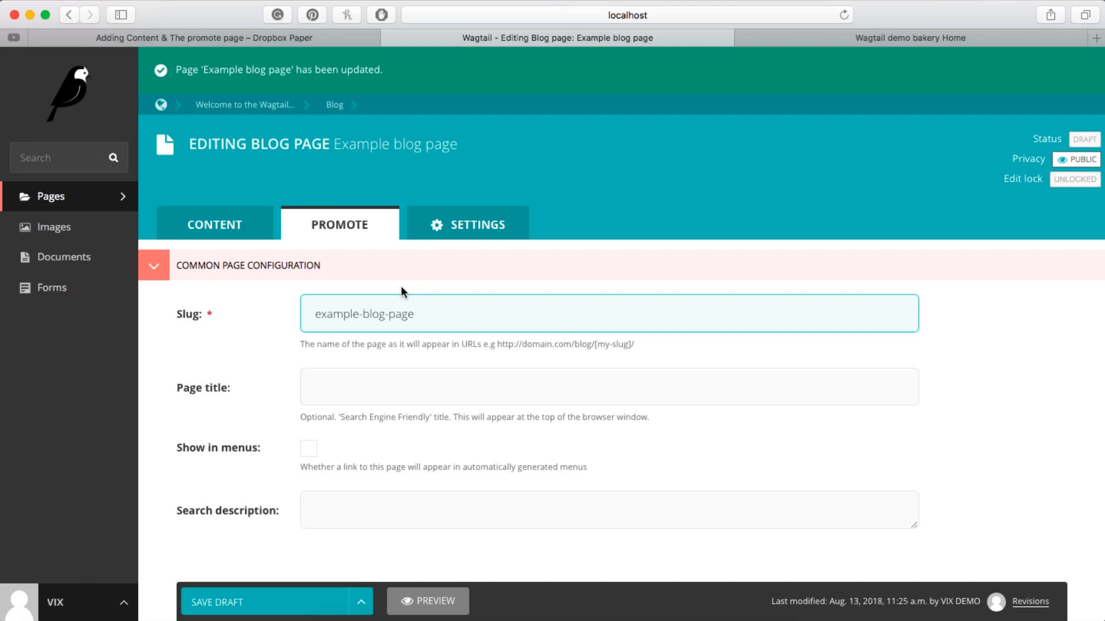
# Append "-1" to the page's slug and remove it again
pyautogui.write('-1')
pyautogui.press('BackSpace')
pyautogui.press('BackSpace')
# Enter "Example" as the search-engine-friendly page title and clear the field again
pyautogui.click(328, 382)
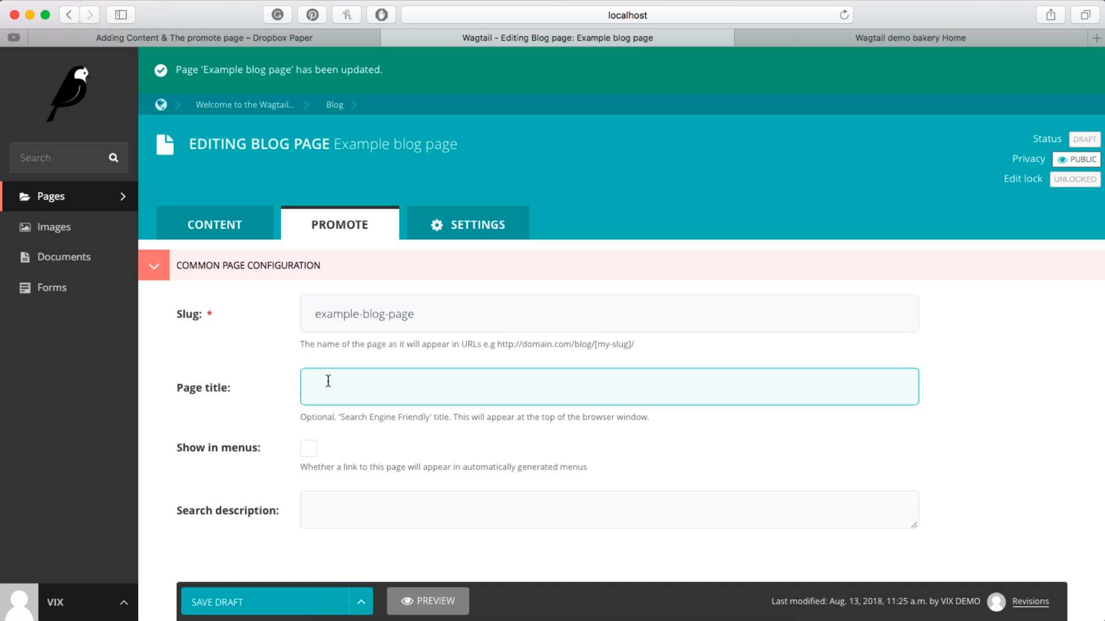
pyautogui.write('Examp')
pyautogui.press('BackSpace')
pyautogui.press('BackSpace')
pyautogui.write('mple')
pyautogui.moveTo(338, 417); pyautogui.dragTo(439, 419)
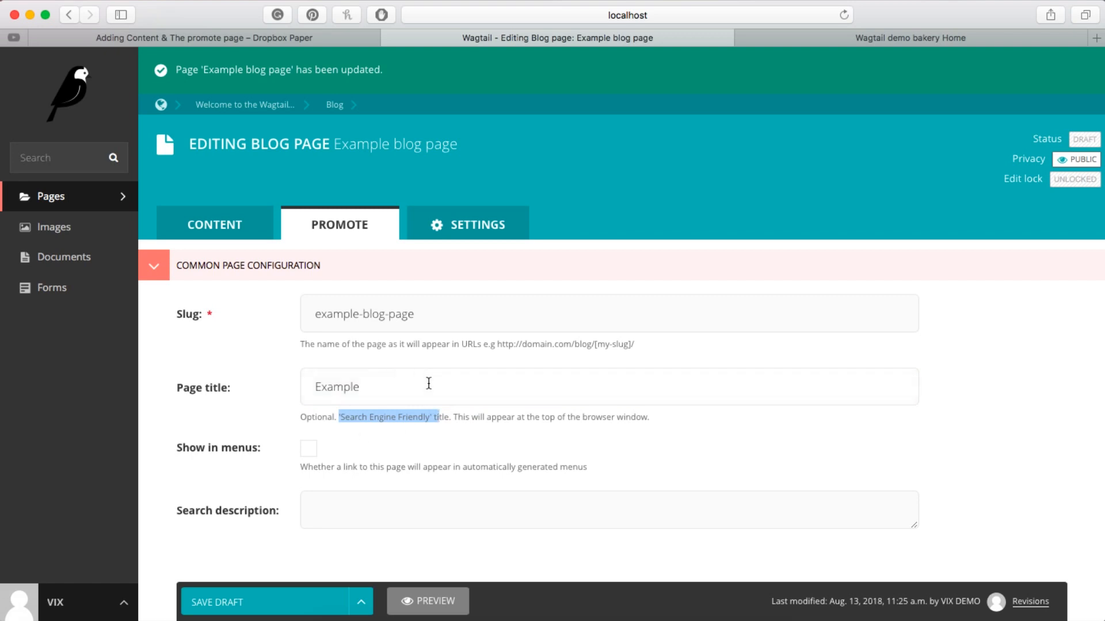
pyautogui.click(368, 388)
pyautogui.press('BackSpace')
pyautogui.press('BackSpace')
pyautogui.press('BackSpace')
pyautogui.press('BackSpace')
pyautogui.press('BackSpace')
pyautogui.press('BackSpace')
pyautogui.press('BackSpace')
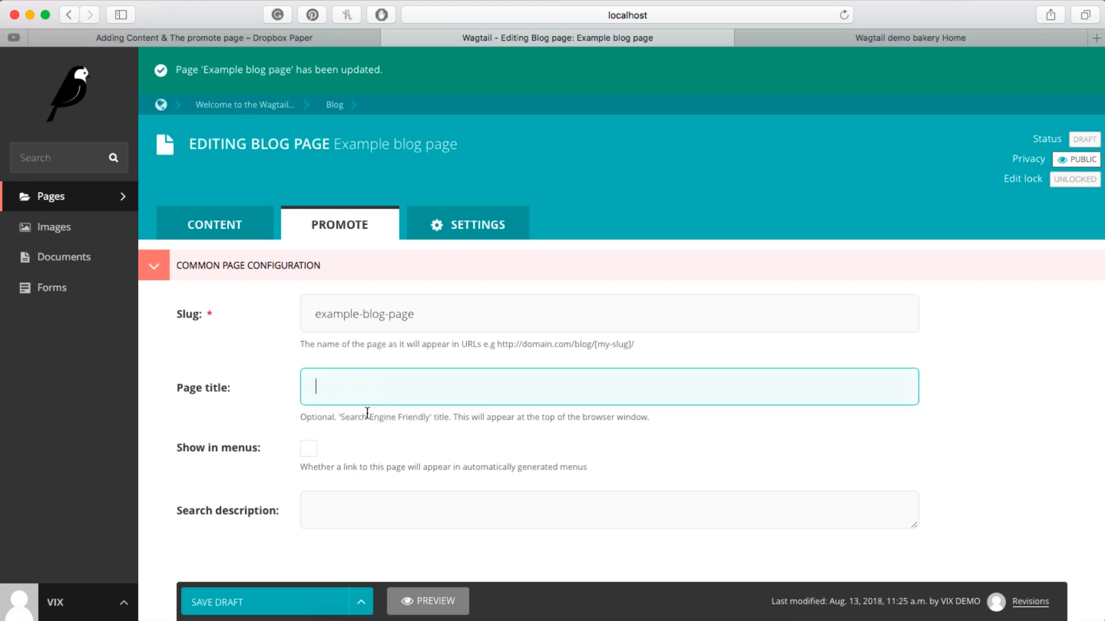
# Examine the help text for the optional page title and the search description field in the promote settings
pyautogui.moveTo(333, 418); pyautogui.dragTo(464, 418)
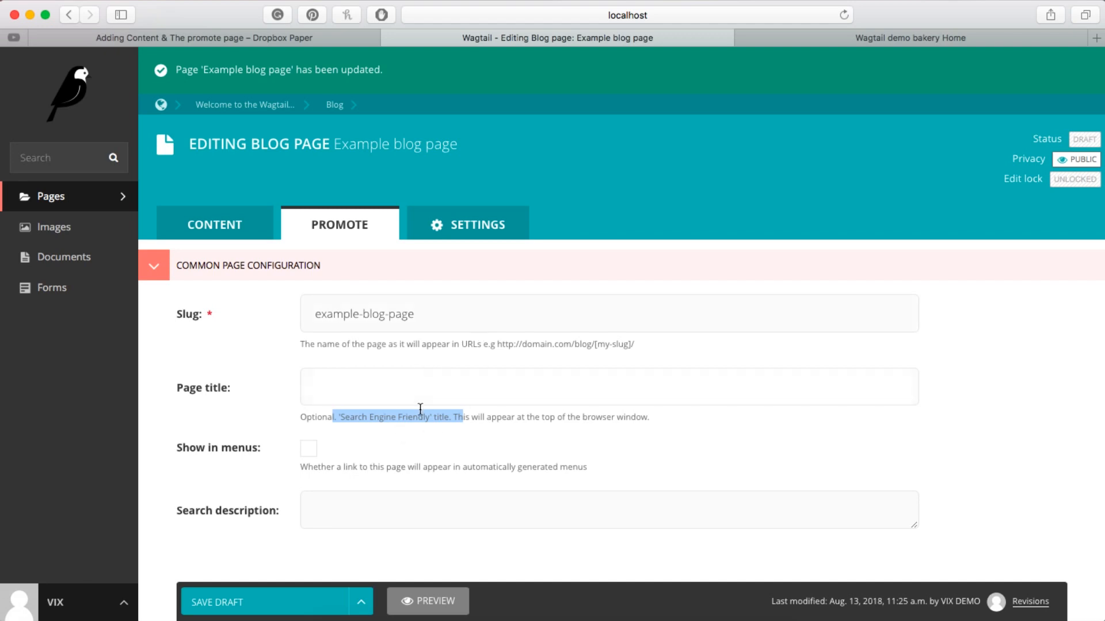
pyautogui.click(373, 390)
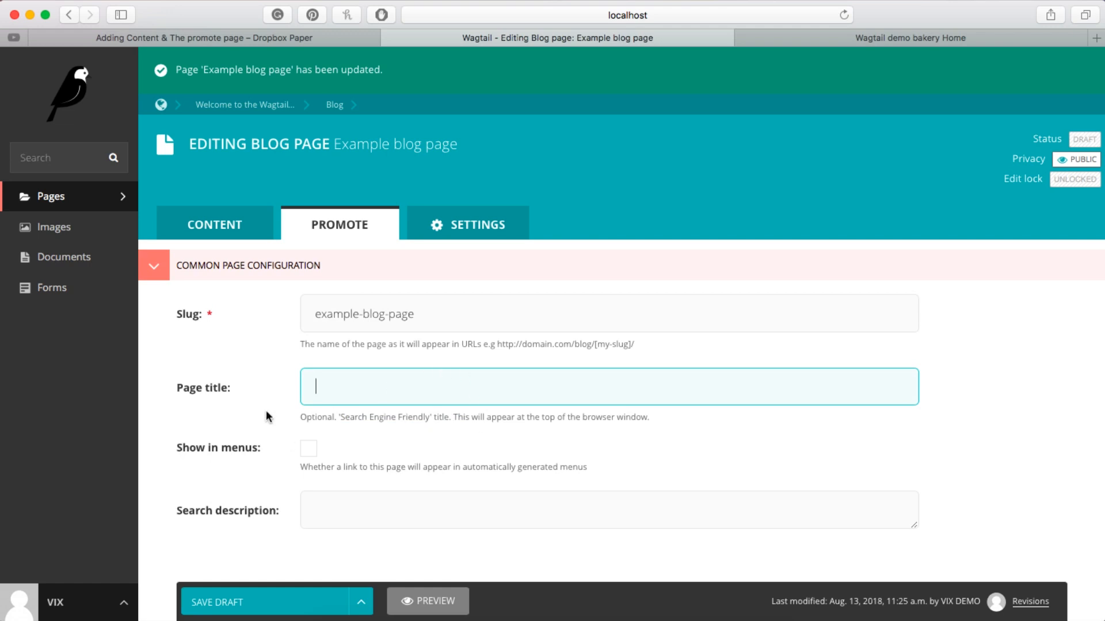
pyautogui.scroll(-1, 392, 386)
pyautogui.scroll(1, 403, 402)
pyautogui.moveTo(452, 416); pyautogui.dragTo(672, 418)
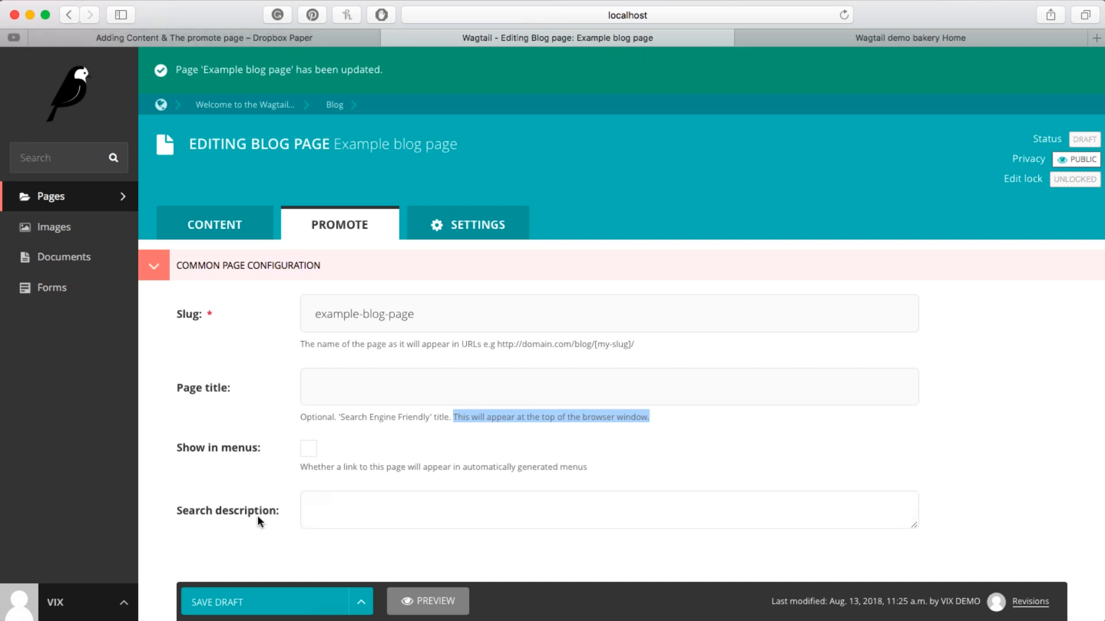
pyautogui.click(342, 494)
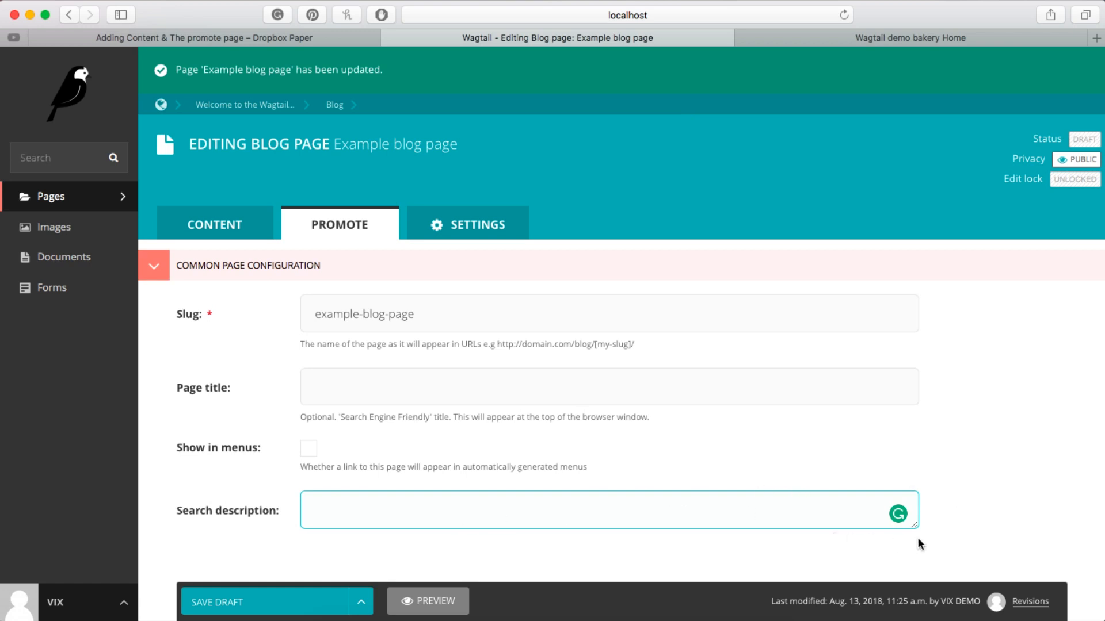
pyautogui.moveTo(915, 525)
pyautogui.mouseDown()
pyautogui.moveTo(918, 539)
pyautogui.moveTo(914, 527)
pyautogui.mouseUp()
# Compare the live bakery site's navigation menu with the child pages of "Welcome to the Wagtail Bakery!" in the page explorer
pyautogui.click(909, 35)
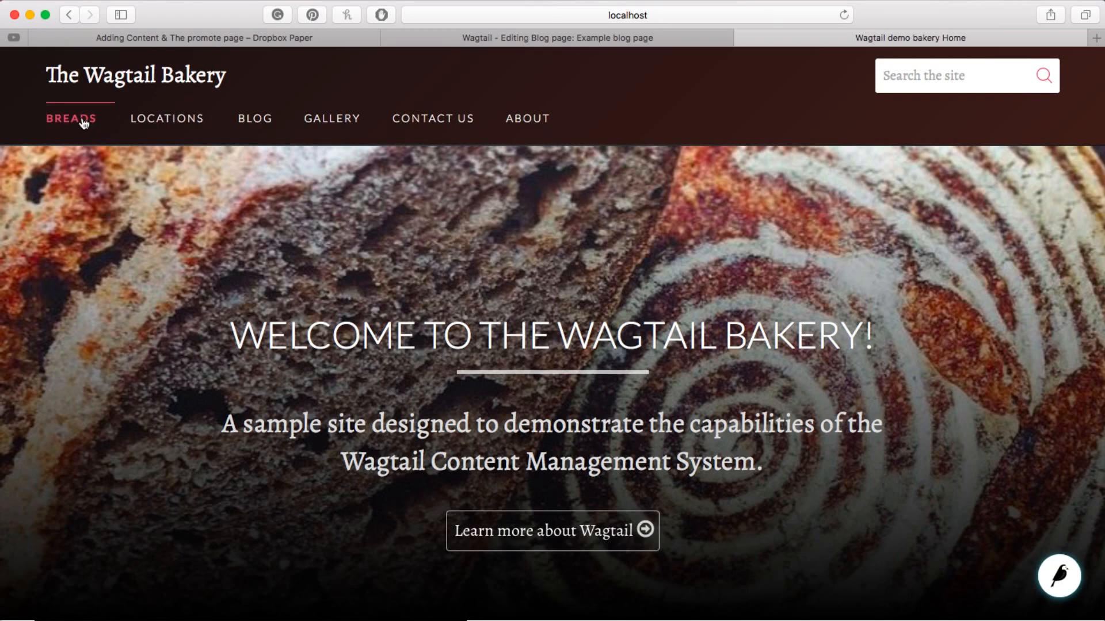
pyautogui.click(510, 40)
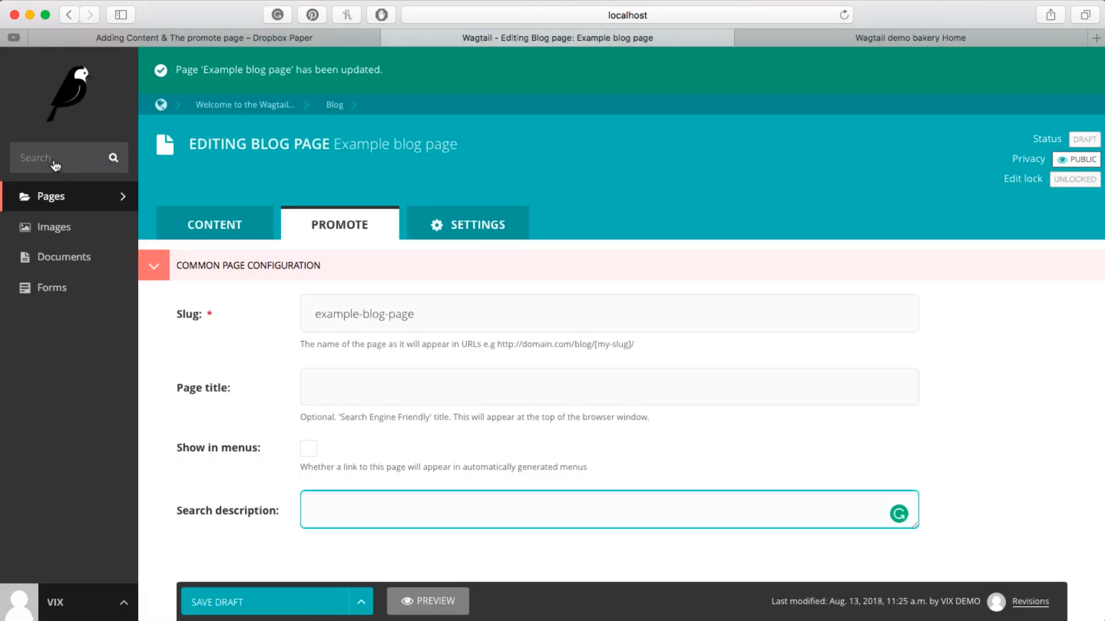
pyautogui.click(75, 196)
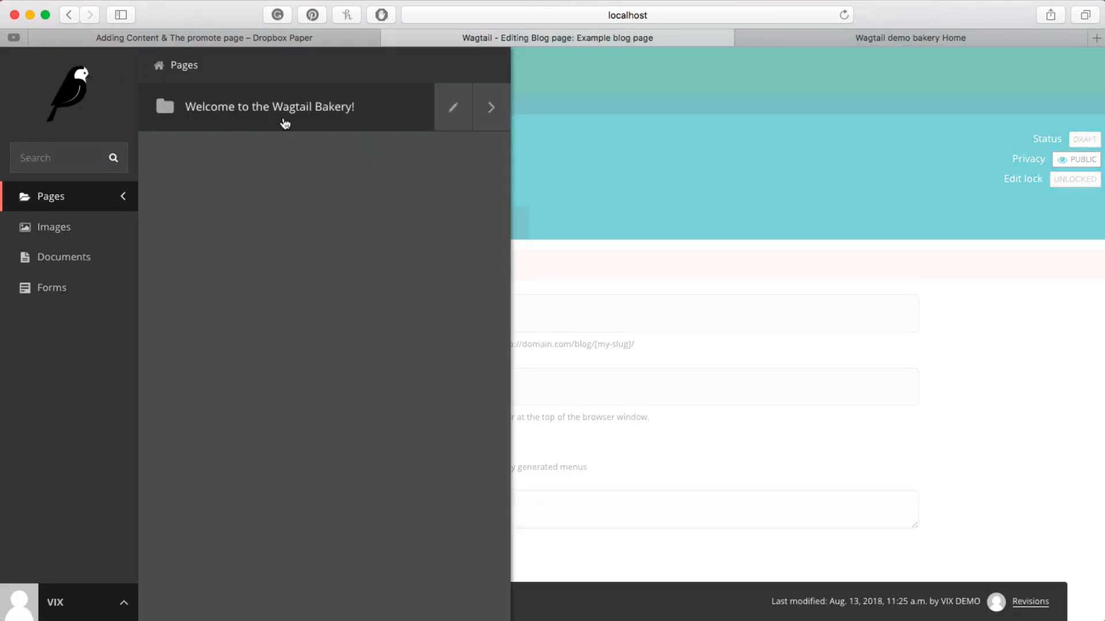
pyautogui.click(491, 107)
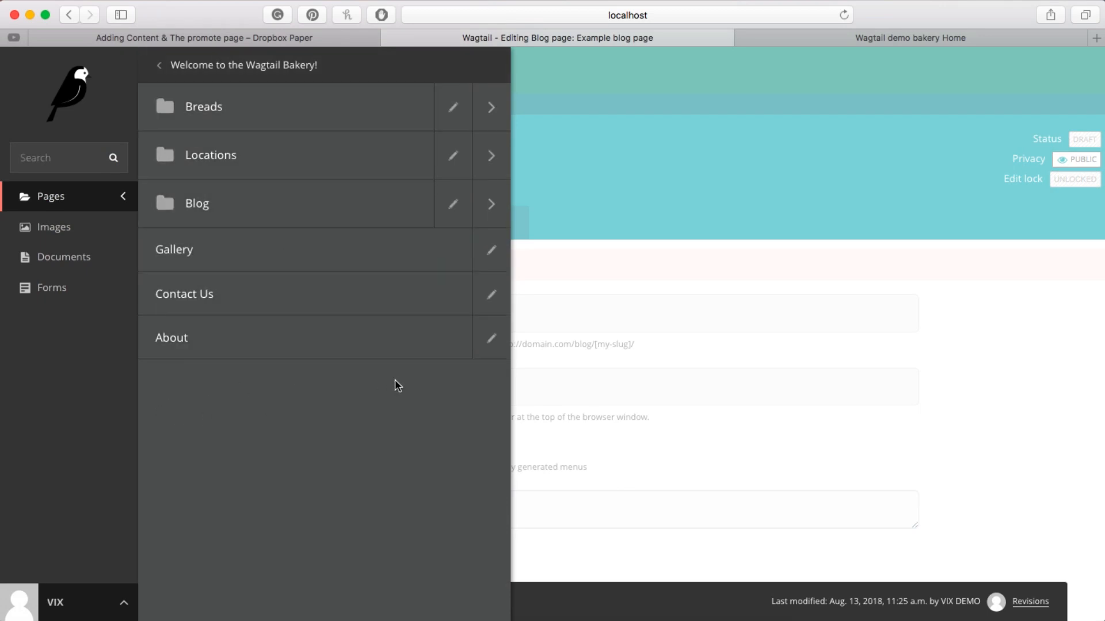
pyautogui.click(568, 392)
pyautogui.click(873, 45)
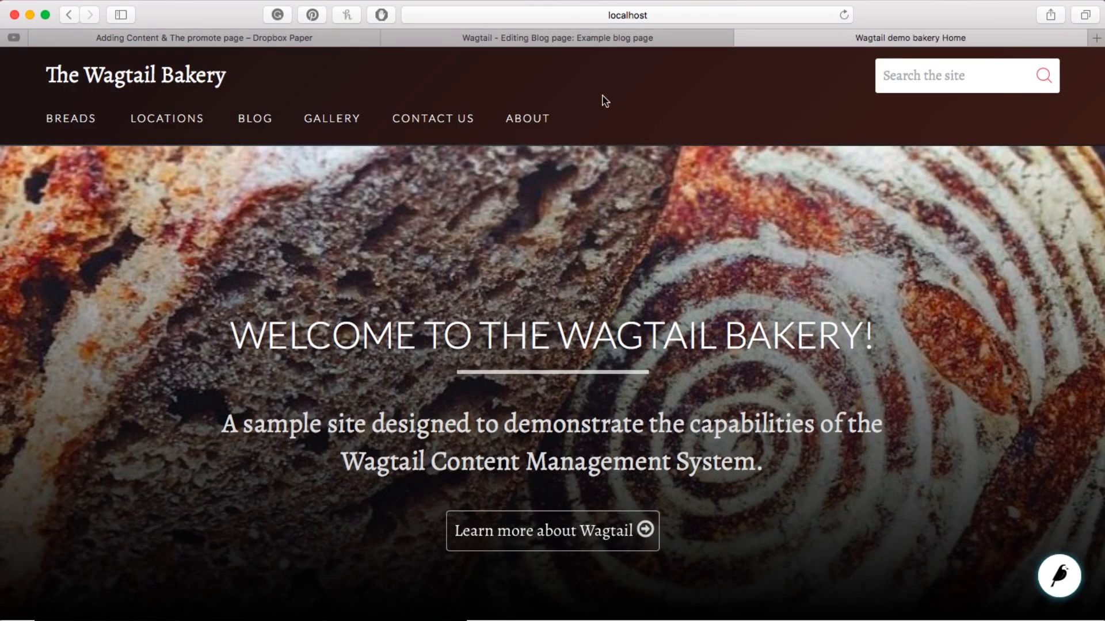
pyautogui.click(593, 38)
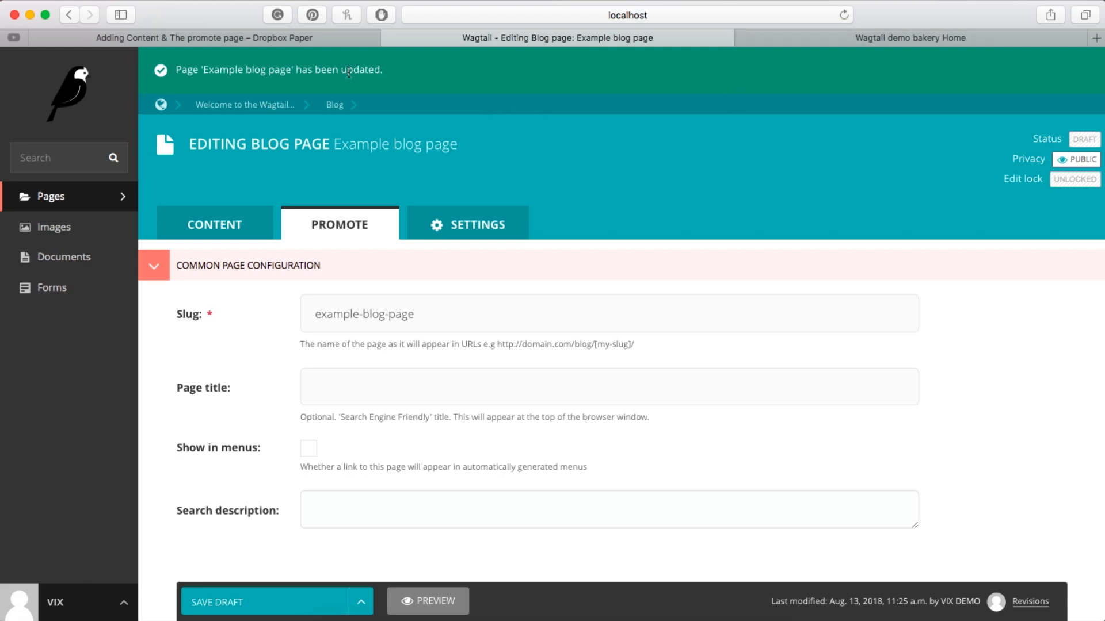
# Switch to the Dropbox Paper checklist to review the remaining tasks, view the bakery home page, and return to the blog page editor
pyautogui.click(259, 35)
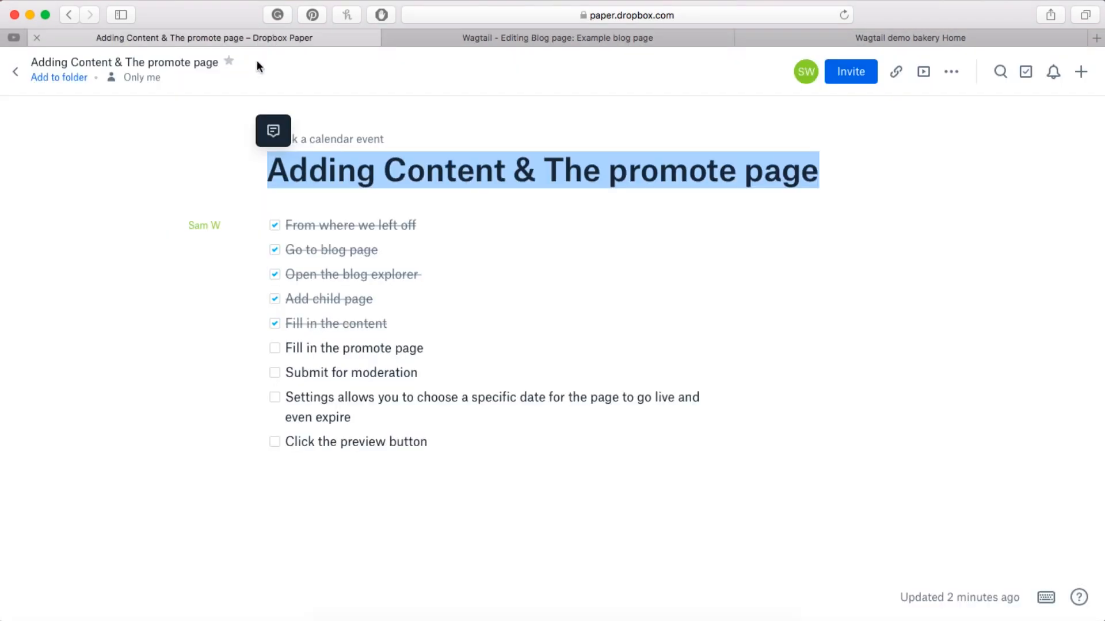
pyautogui.click(858, 35)
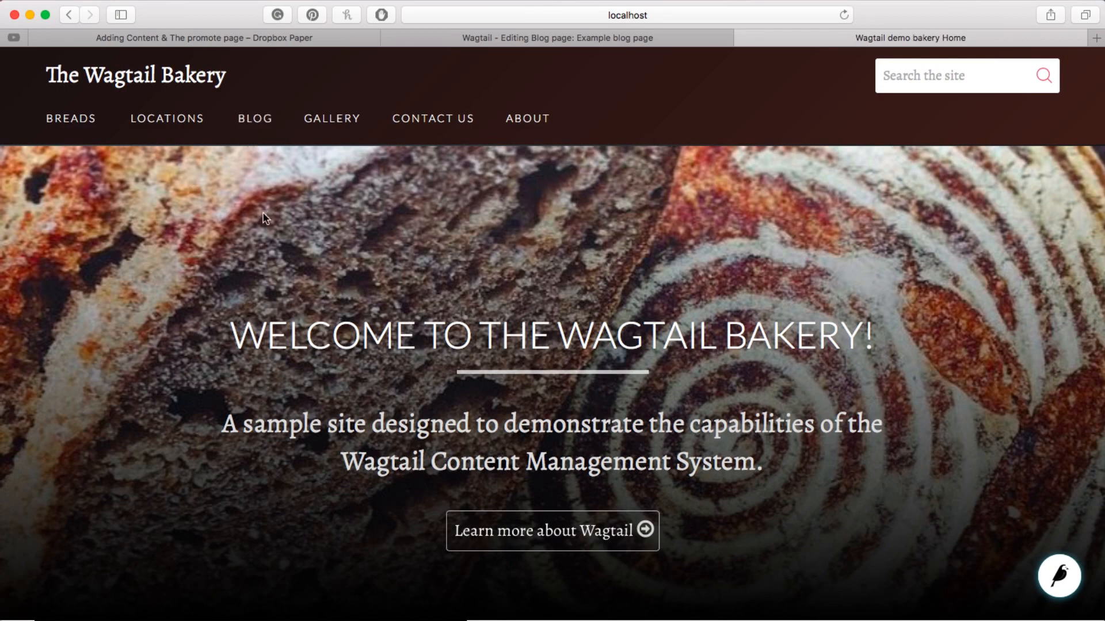
pyautogui.click(483, 38)
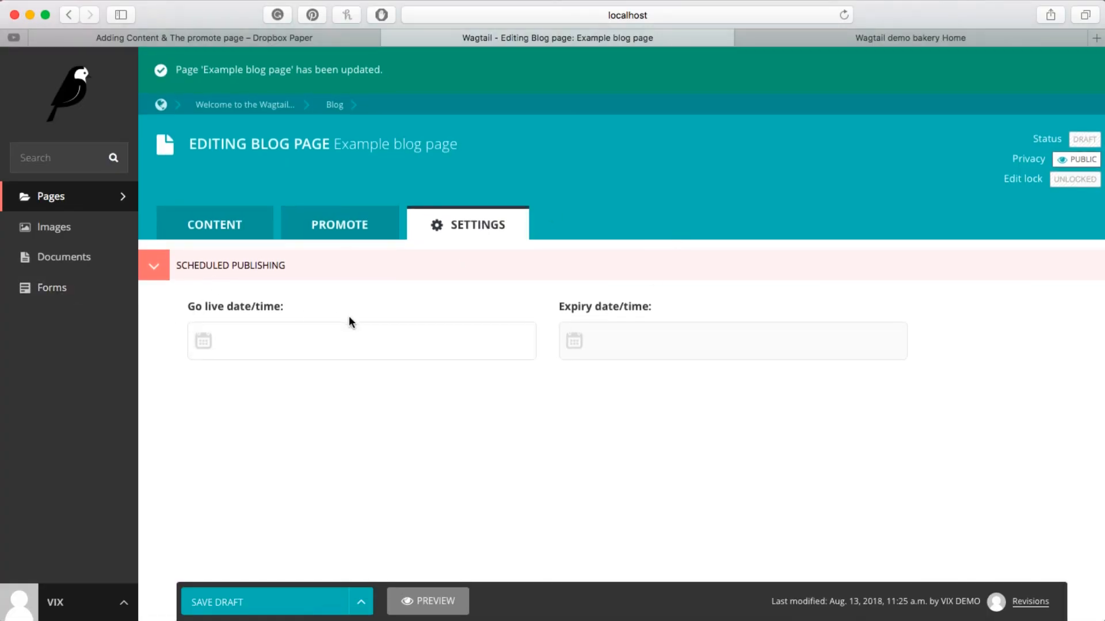
pyautogui.click(259, 336)
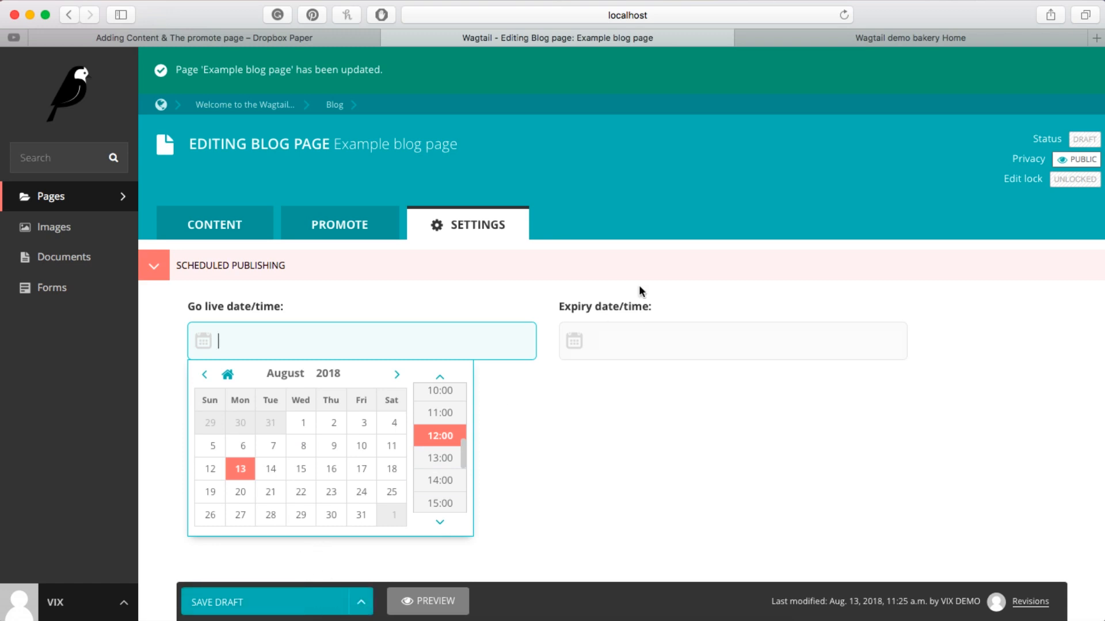
pyautogui.click(631, 332)
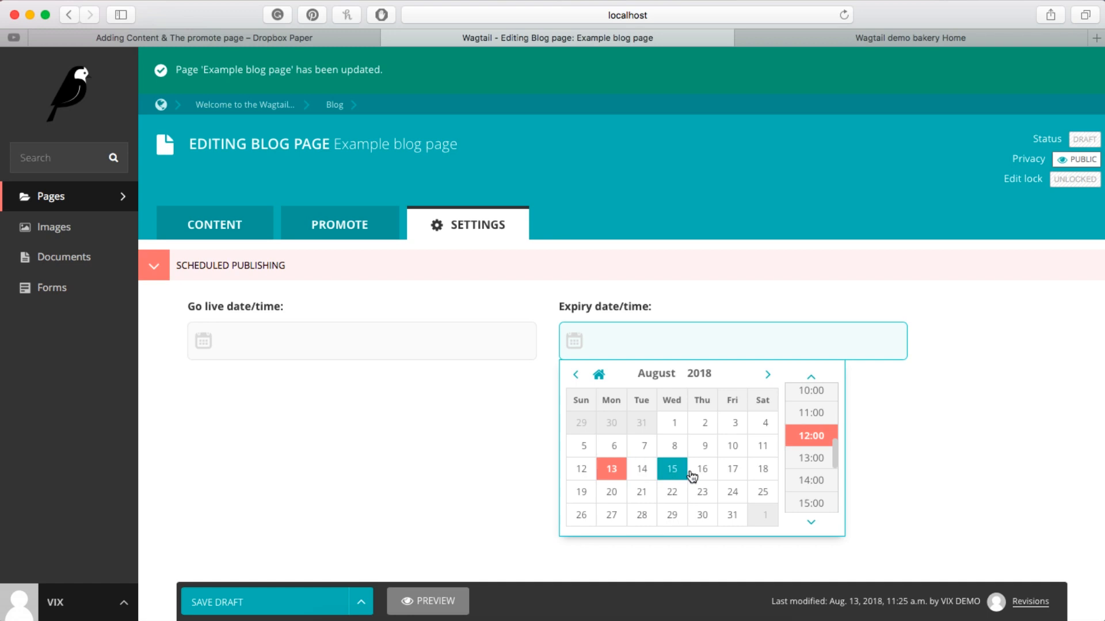
pyautogui.click(611, 496)
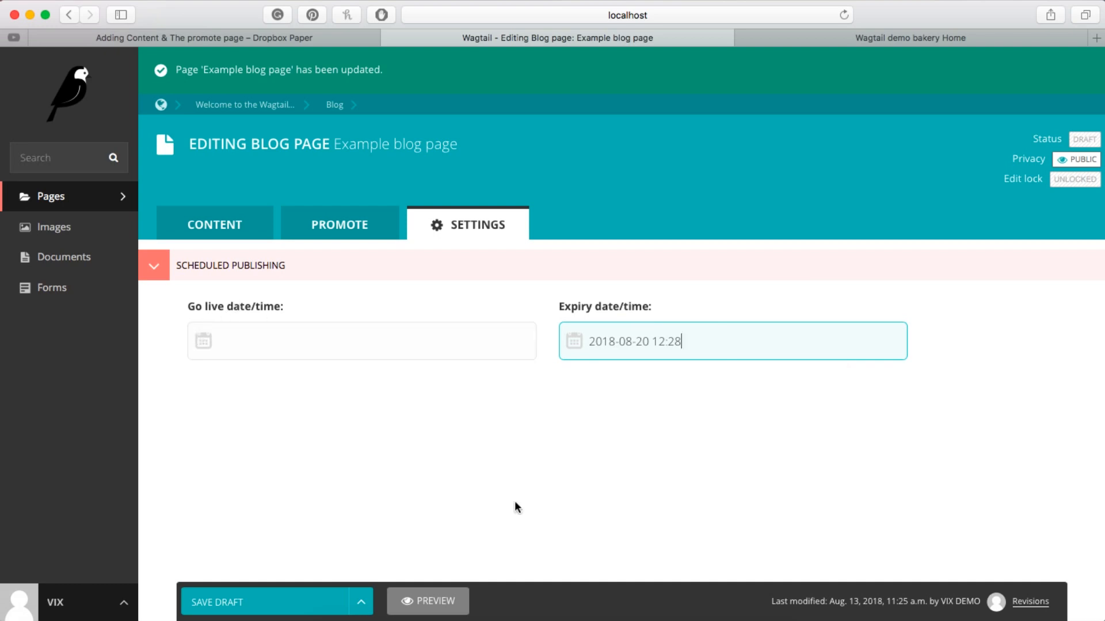
# Clear the expiry date/time from the scheduled publishing settings
pyautogui.press('BackSpace')
pyautogui.press('BackSpace')
pyautogui.press('BackSpace')
pyautogui.press('BackSpace')
pyautogui.press('BackSpace')
pyautogui.press('BackSpace')
pyautogui.press('BackSpace')
pyautogui.press('BackSpace')
pyautogui.press('BackSpace')
pyautogui.press('BackSpace')
pyautogui.press('BackSpace')
pyautogui.press('BackSpace')
pyautogui.press('BackSpace')
pyautogui.press('BackSpace')
pyautogui.press('BackSpace')
pyautogui.press('BackSpace')
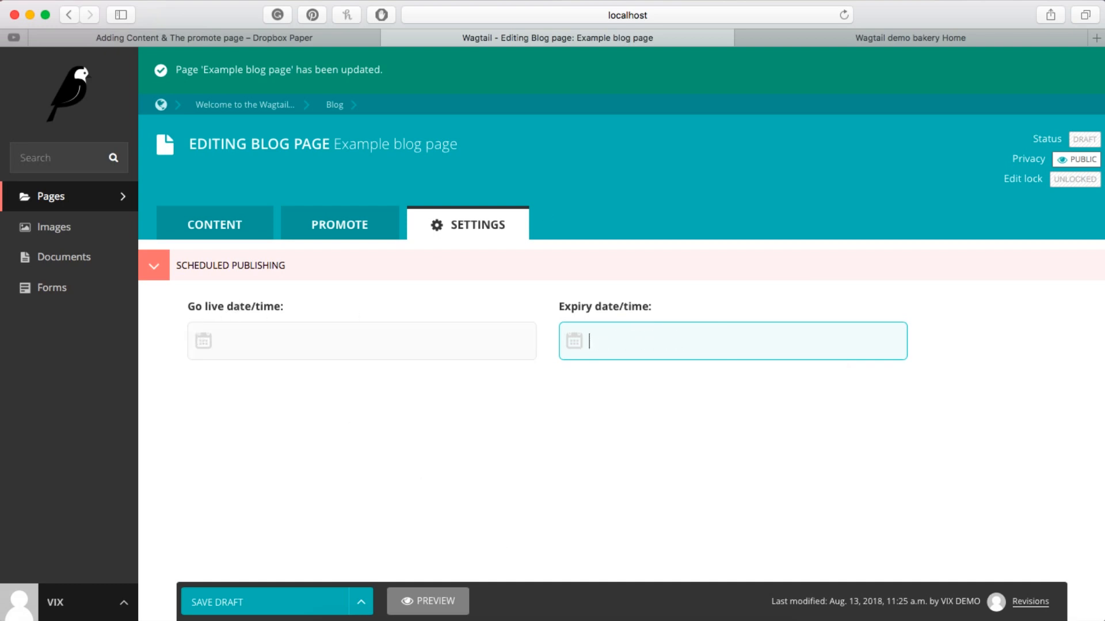
pyautogui.click(566, 355)
pyautogui.click(447, 393)
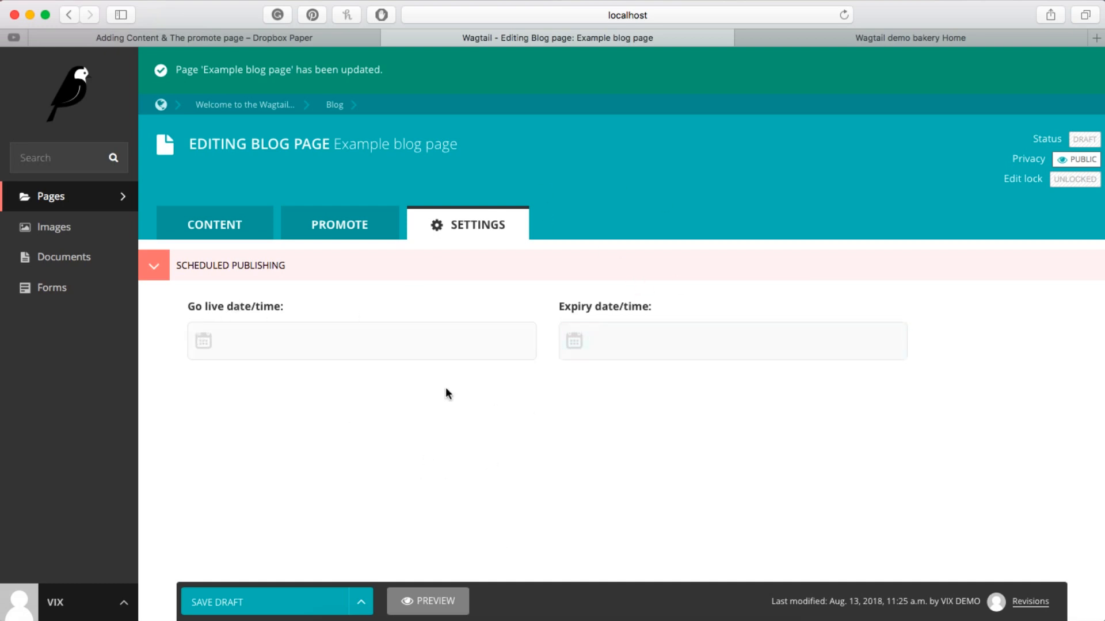
# Save the example blog page as a draft again and review its content fields and page body blocks
pyautogui.click(267, 604)
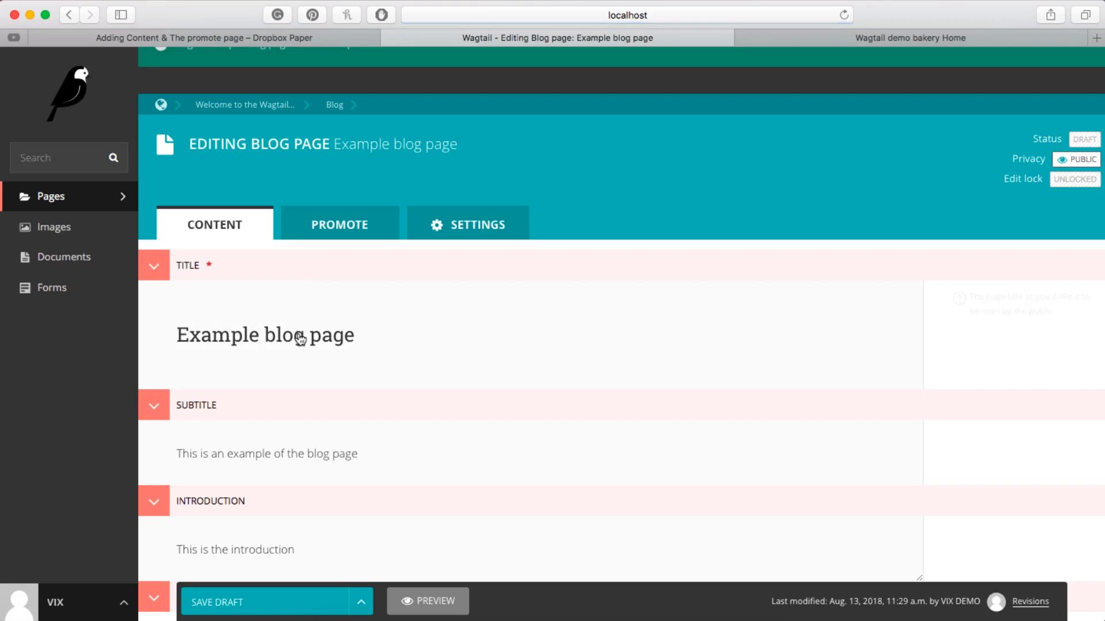
pyautogui.scroll(-18, 374, 304)
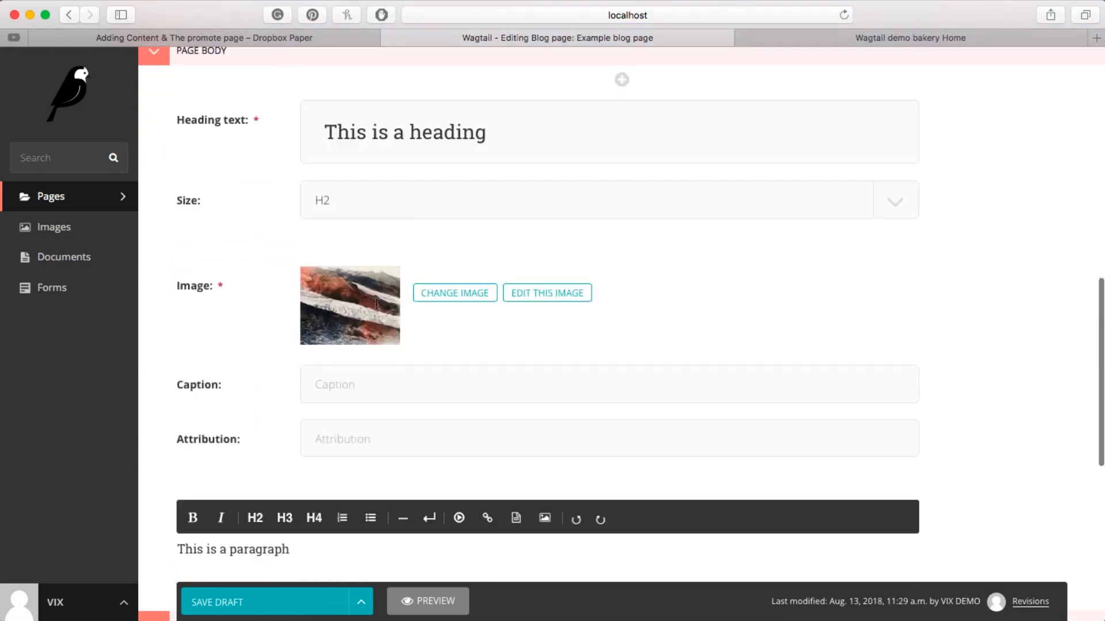
pyautogui.scroll(-5, 405, 459)
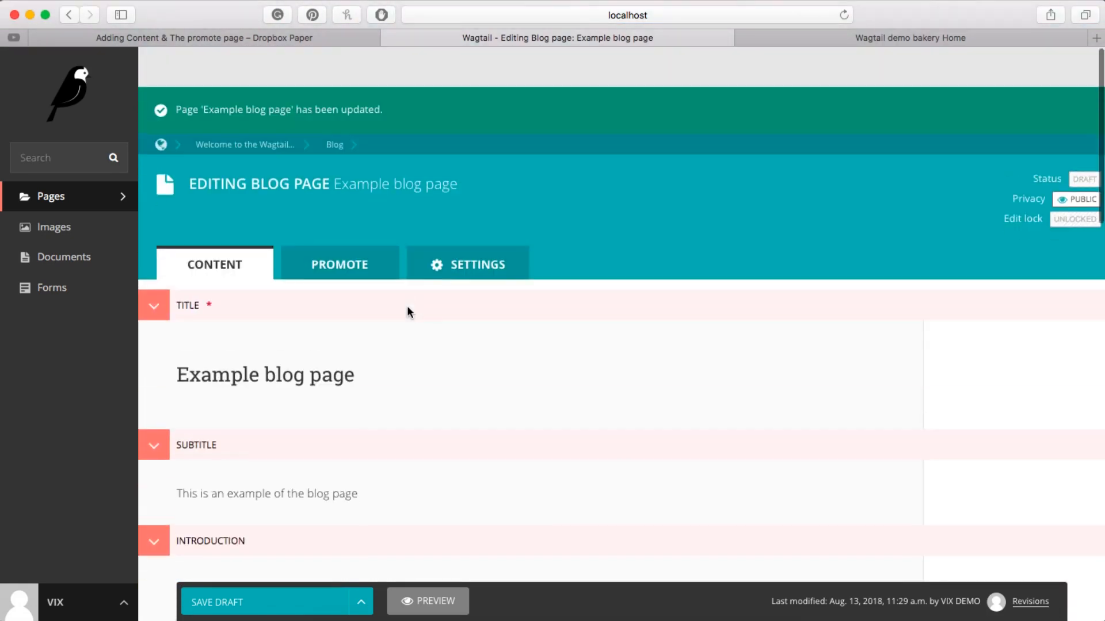
pyautogui.scroll(-15, 683, 345)
pyautogui.scroll(15, 685, 357)
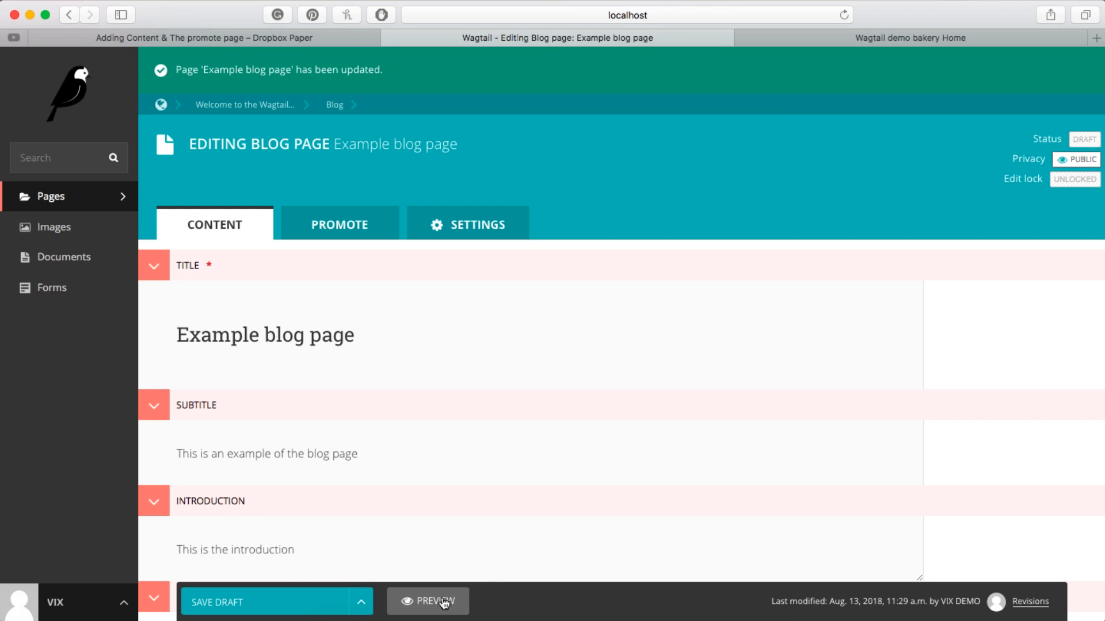
# Preview the example blog page and examine its title, subtitle and body content
pyautogui.click(438, 602)
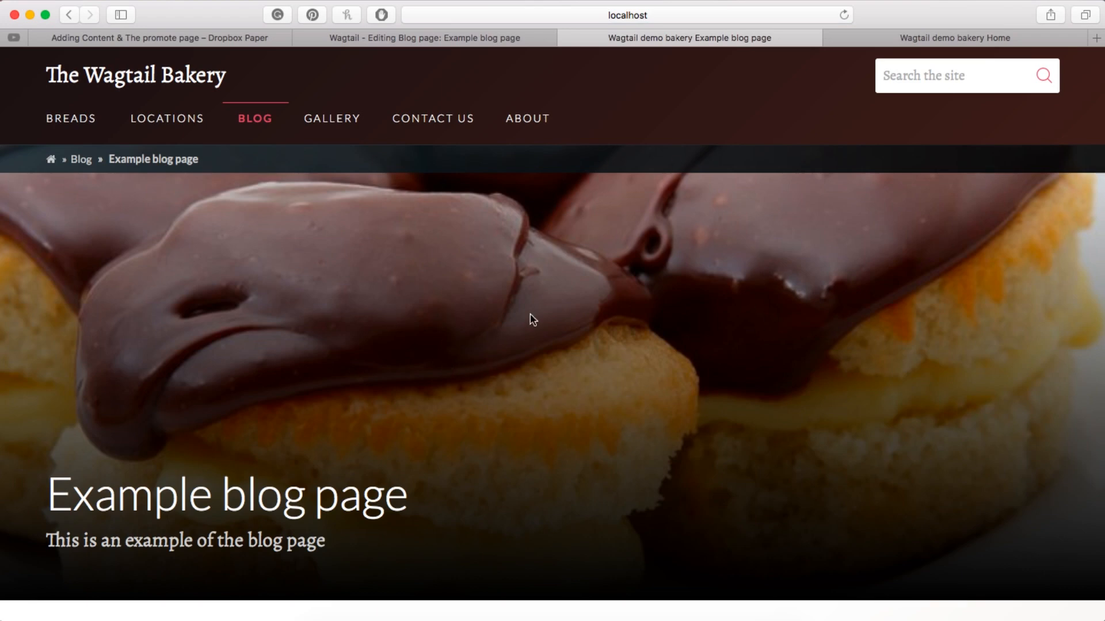
pyautogui.scroll(-3, 470, 361)
pyautogui.moveTo(42, 385); pyautogui.dragTo(397, 382)
pyautogui.moveTo(47, 427); pyautogui.dragTo(337, 435)
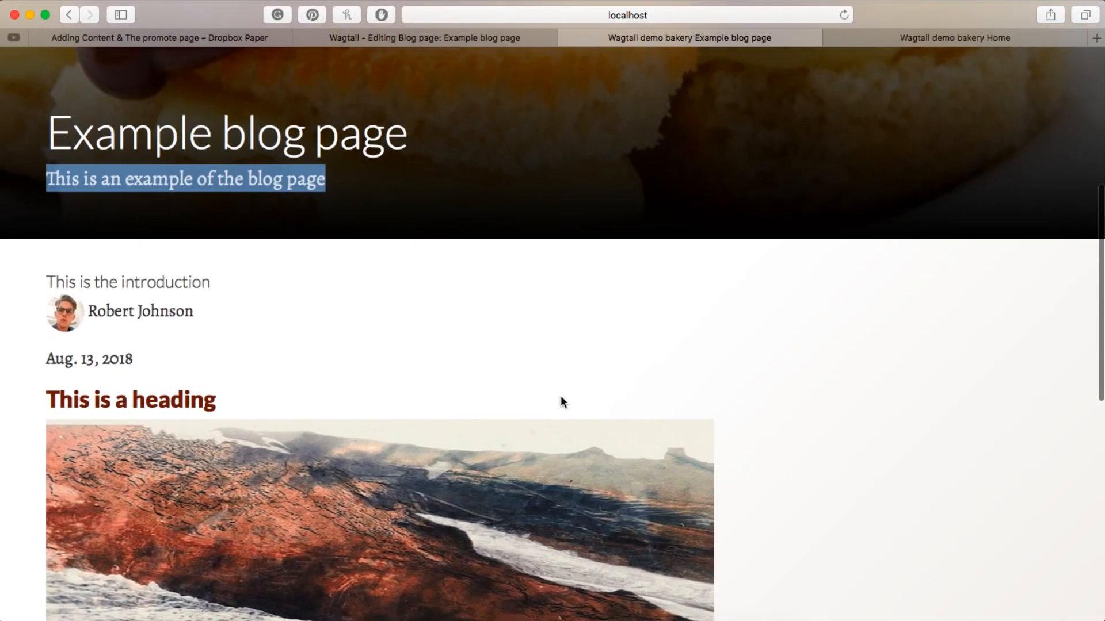
# Examine the introduction, author, publication date and heading in the example blog page's preview
pyautogui.scroll(-5, 562, 402)
pyautogui.moveTo(50, 277); pyautogui.dragTo(12, 308)
pyautogui.click(11, 309)
pyautogui.moveTo(243, 306); pyautogui.dragTo(150, 312)
pyautogui.scroll(-1, 40, 310)
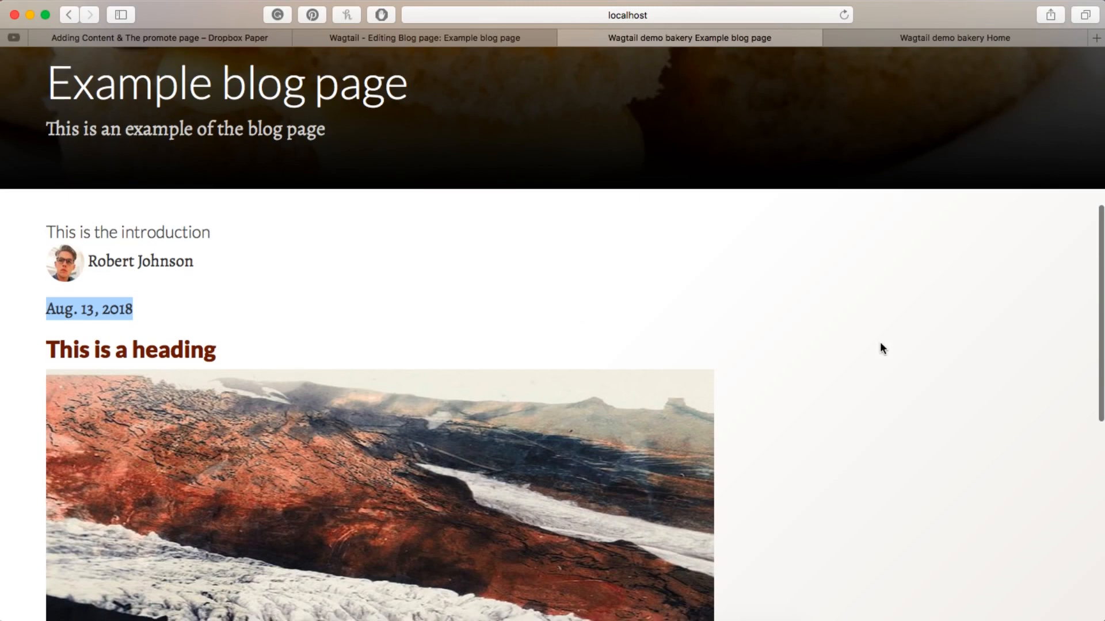
pyautogui.scroll(-5, 879, 345)
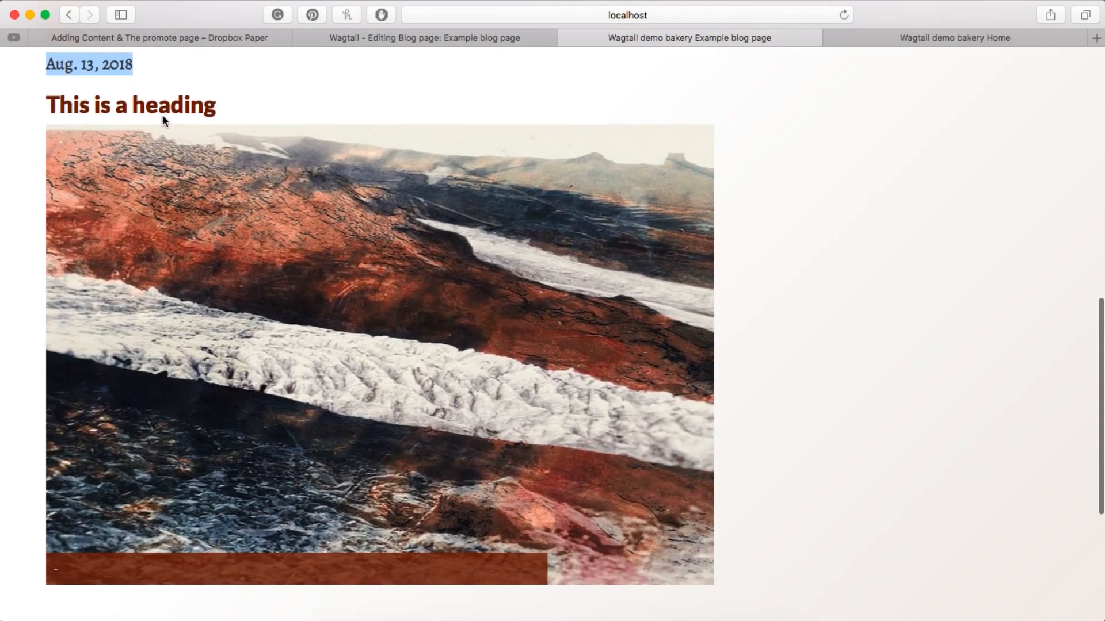
pyautogui.moveTo(44, 116); pyautogui.dragTo(243, 105)
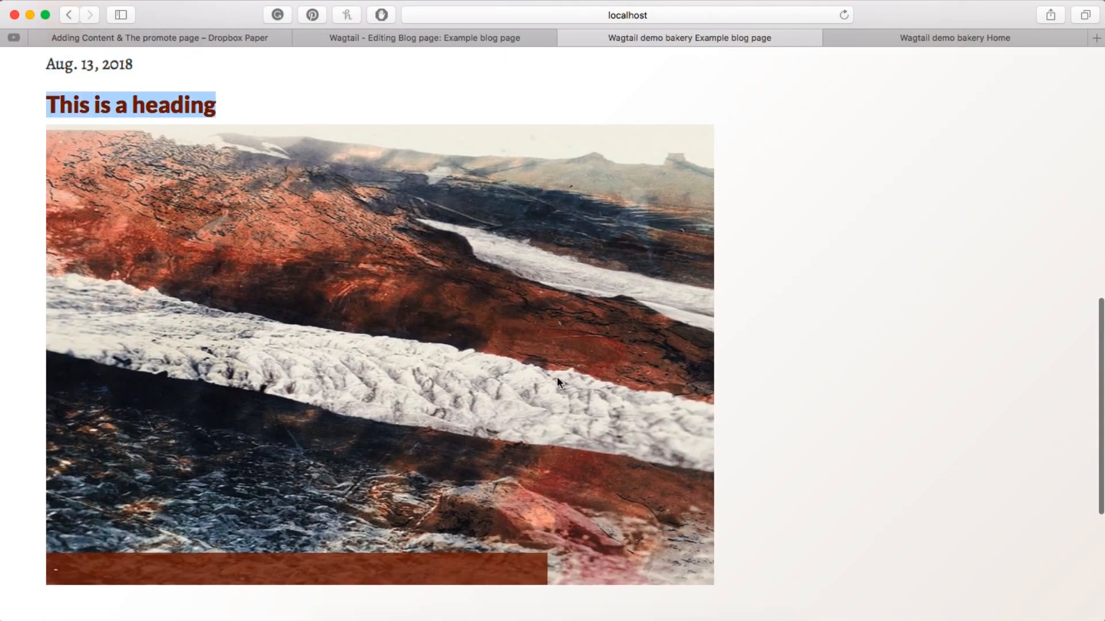
# Examine the preview's paragraph and tags, and open the list of blog posts tagged General
pyautogui.scroll(-5, 295, 350)
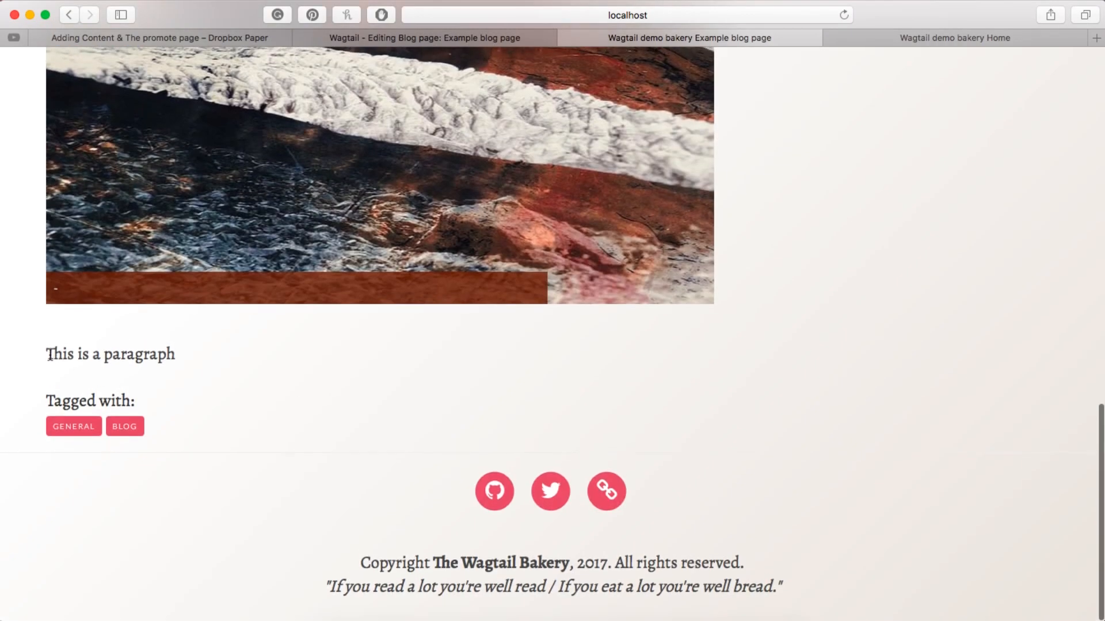
pyautogui.moveTo(46, 354); pyautogui.dragTo(187, 344)
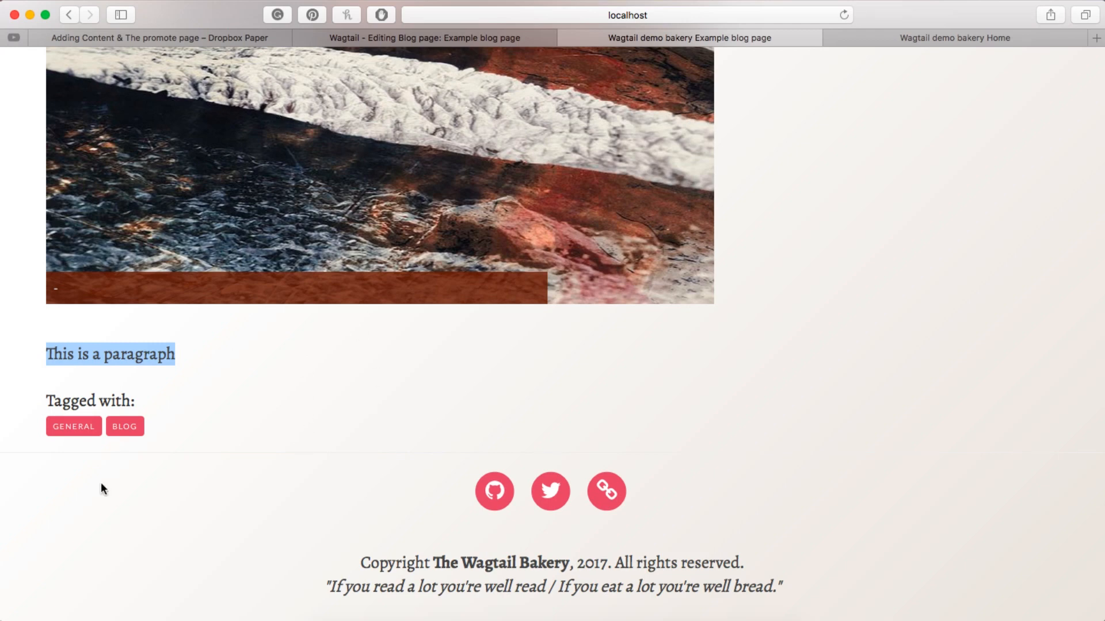
pyautogui.moveTo(39, 407); pyautogui.dragTo(165, 434)
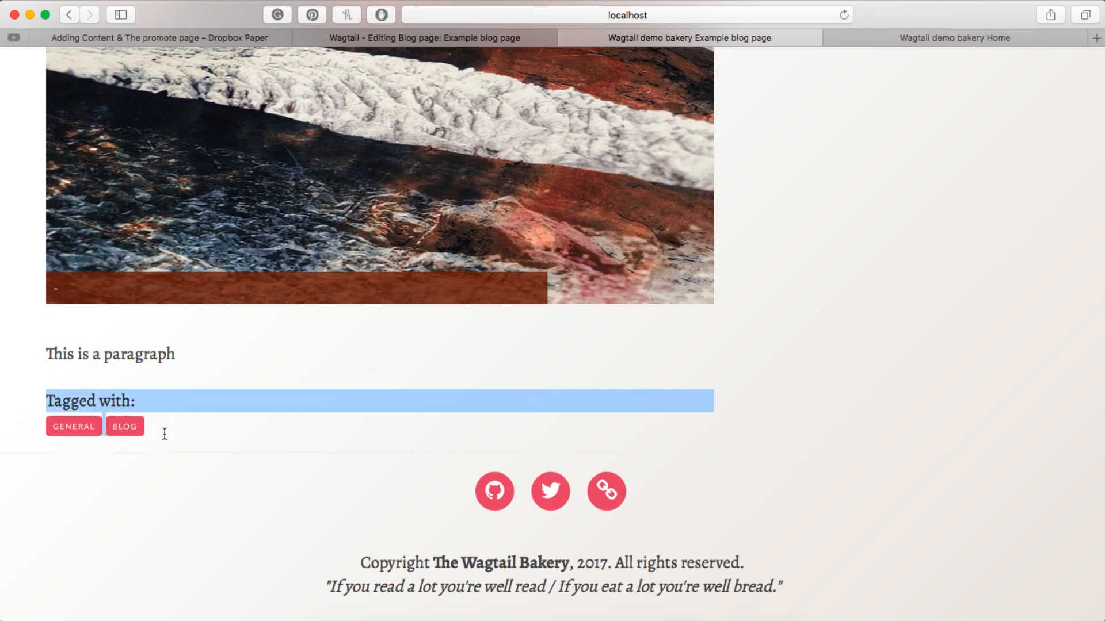
pyautogui.click(67, 431)
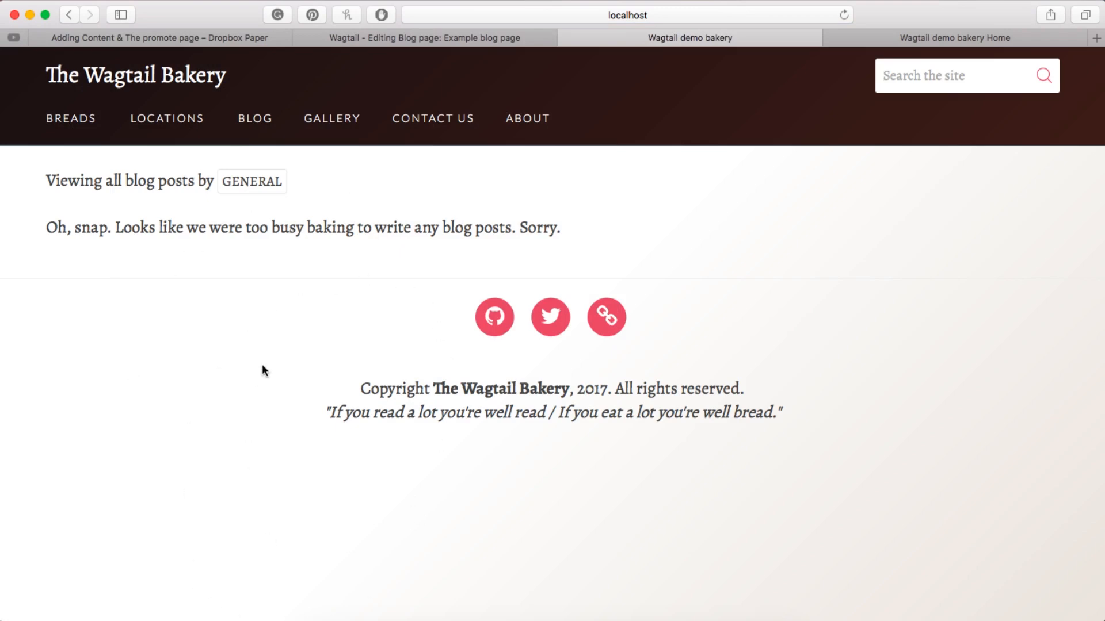
pyautogui.moveTo(227, 181); pyautogui.dragTo(291, 190)
# Close the page preview and submit the example blog page for moderation from its editor
pyautogui.click(566, 37)
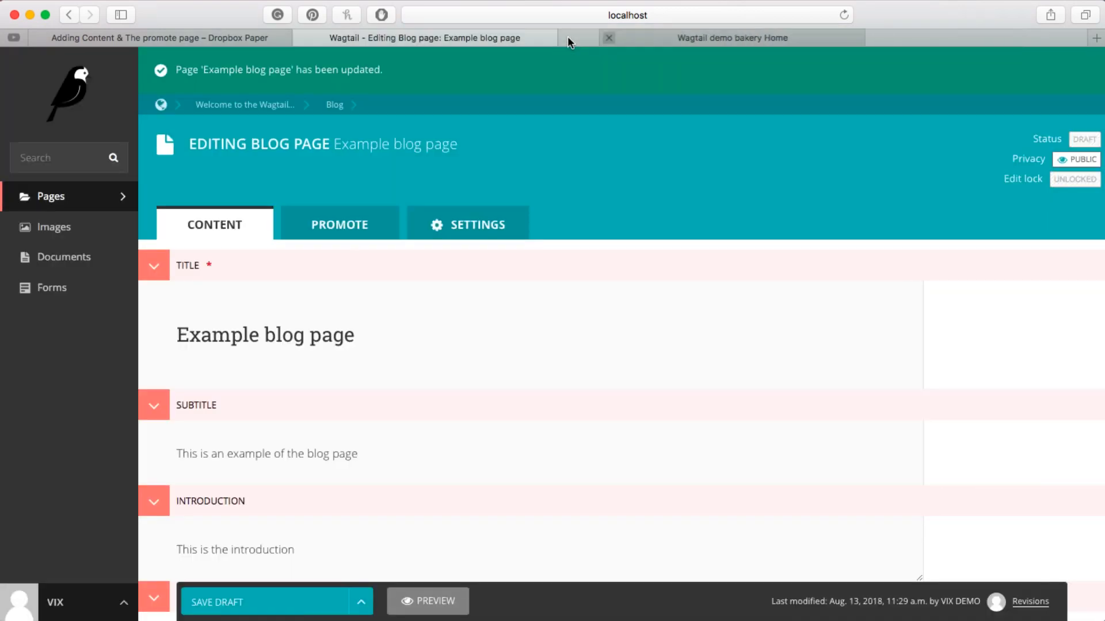
pyautogui.click(361, 601)
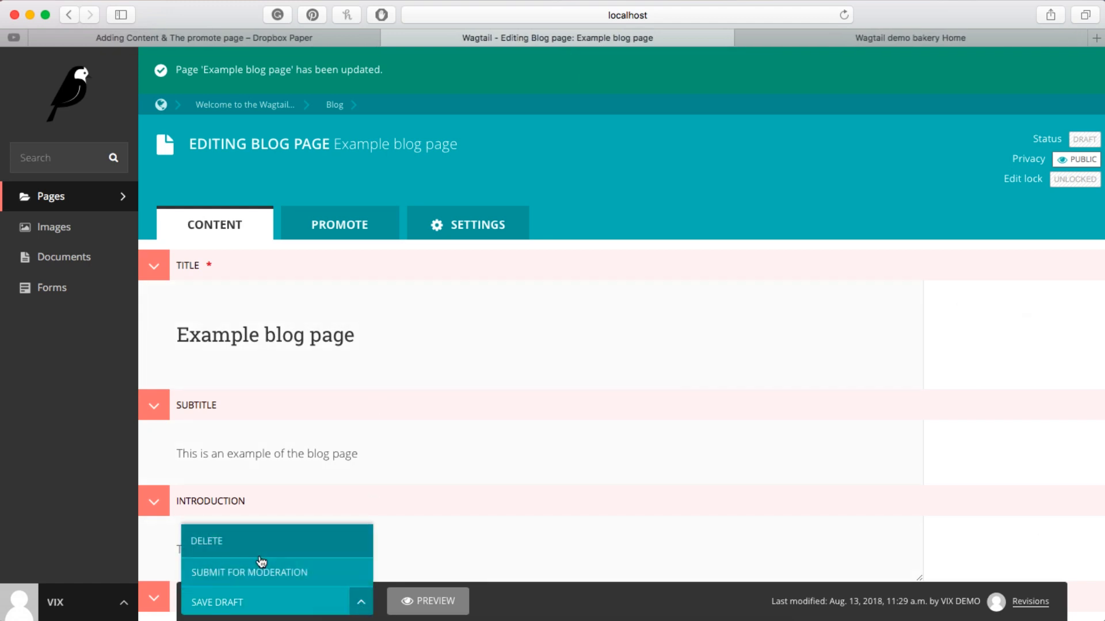
pyautogui.click(237, 584)
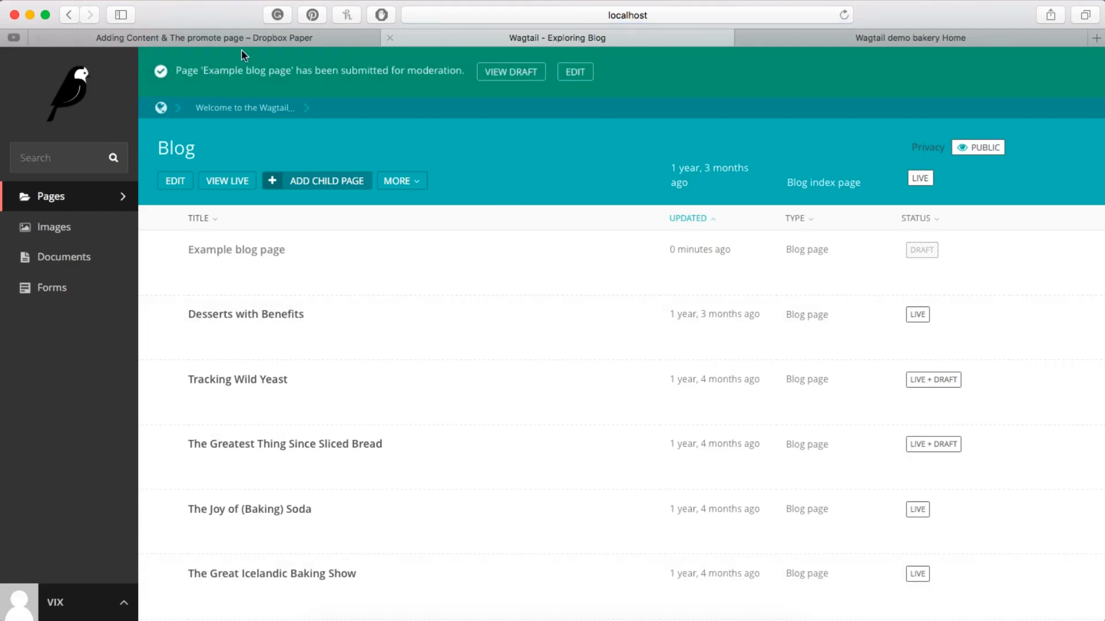
pyautogui.moveTo(194, 70); pyautogui.dragTo(440, 71)
pyautogui.click(431, 77)
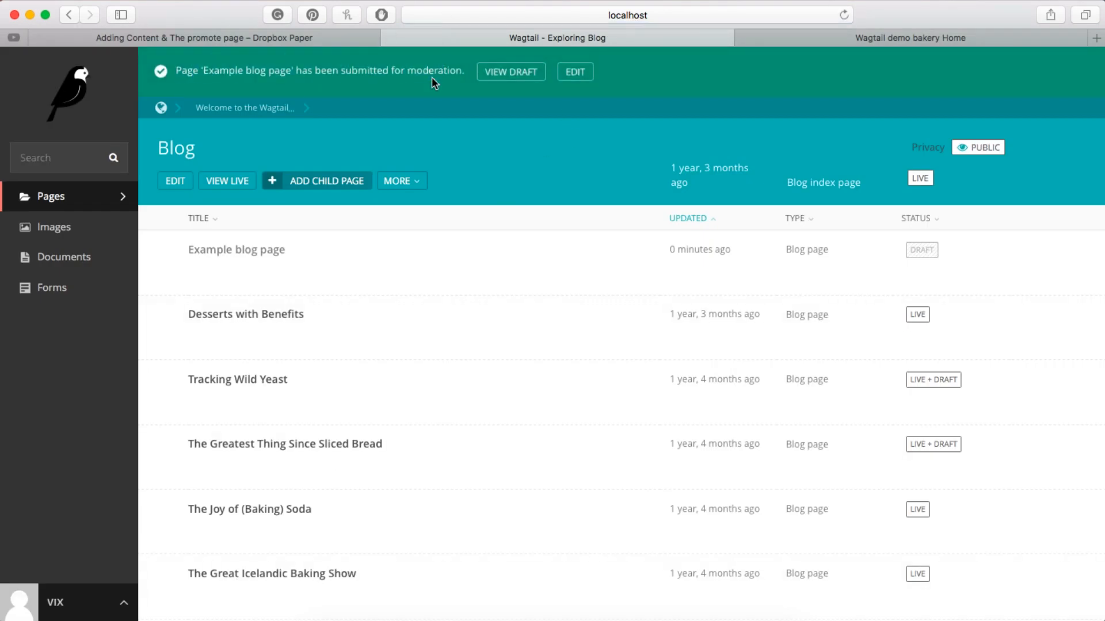